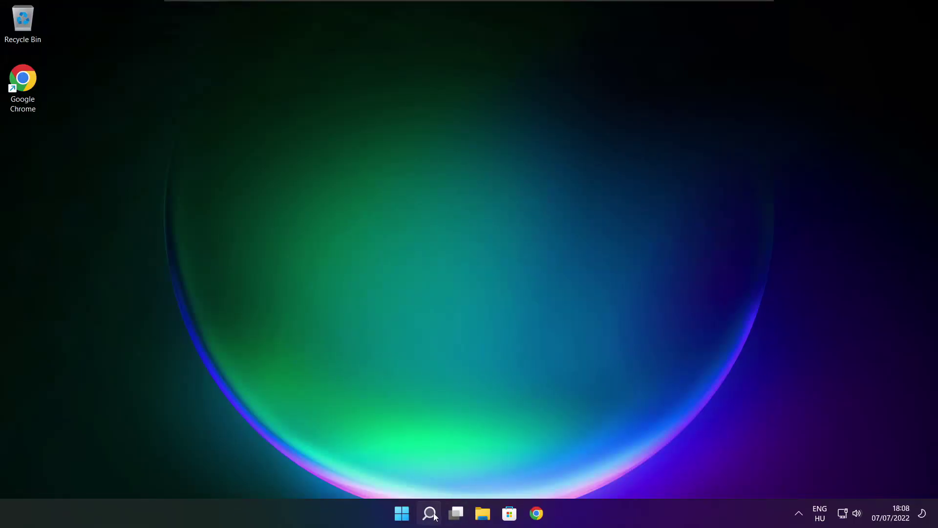
- Open the Windows search flyout from the taskbar Search icon
left_click(428, 514)
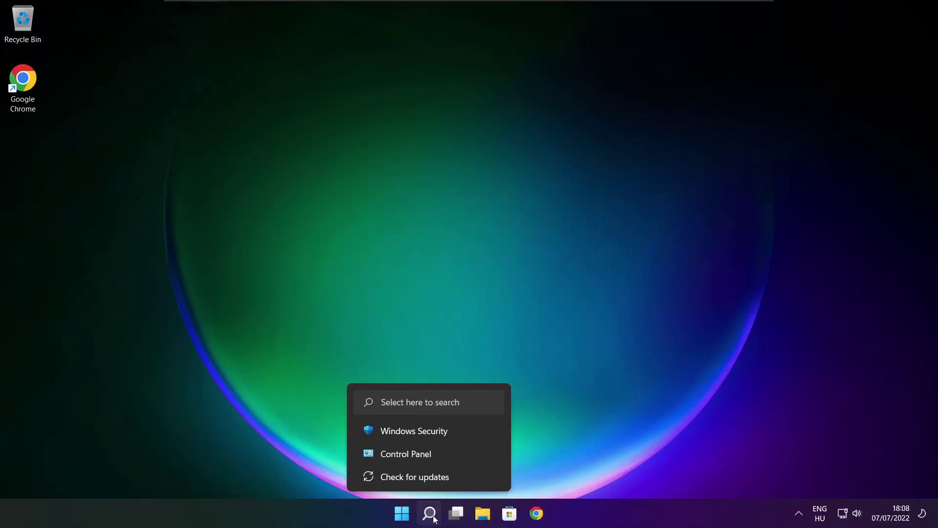
- Search for 'device manager' and launch the Device Manager best match
left_click(433, 518)
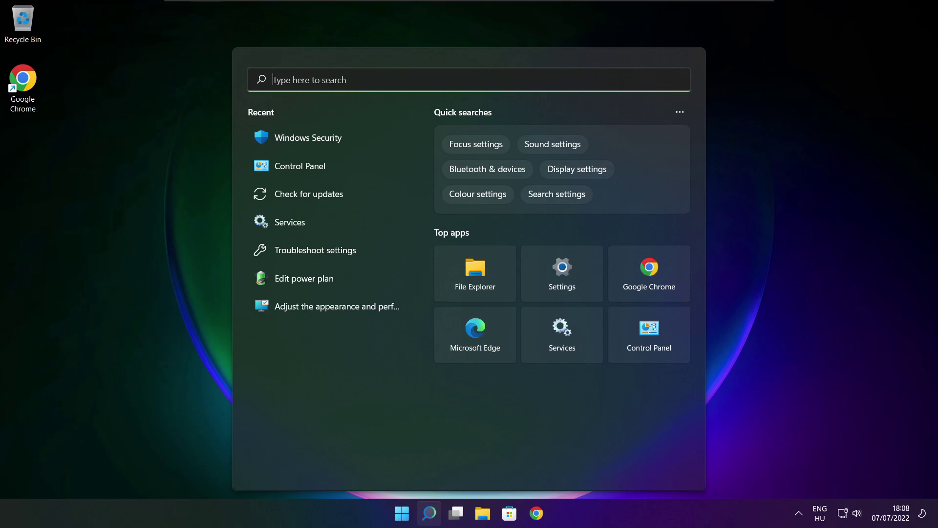
type("device ma")
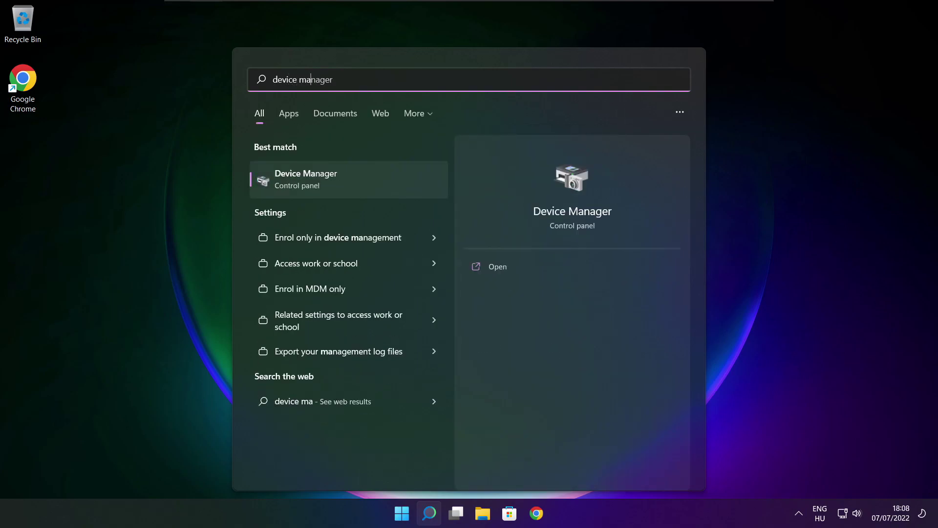
type("nager")
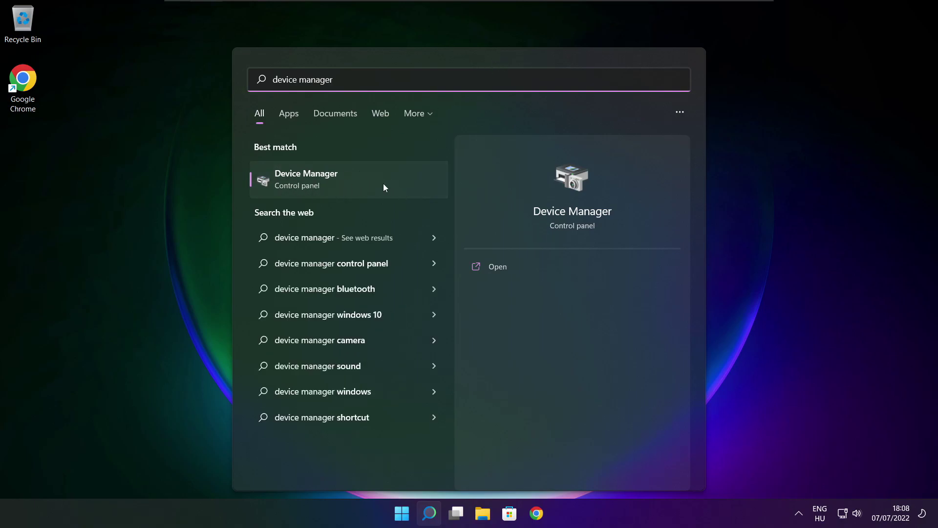
left_click(385, 185)
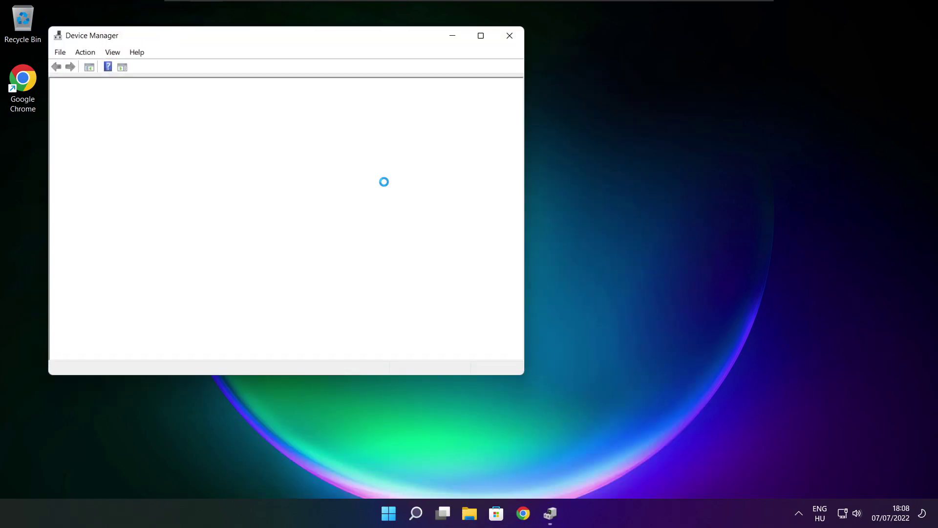
- Maximize Device Manager and auto-search for a newer VMware SVGA 3D driver; the best is already installed
left_click(481, 36)
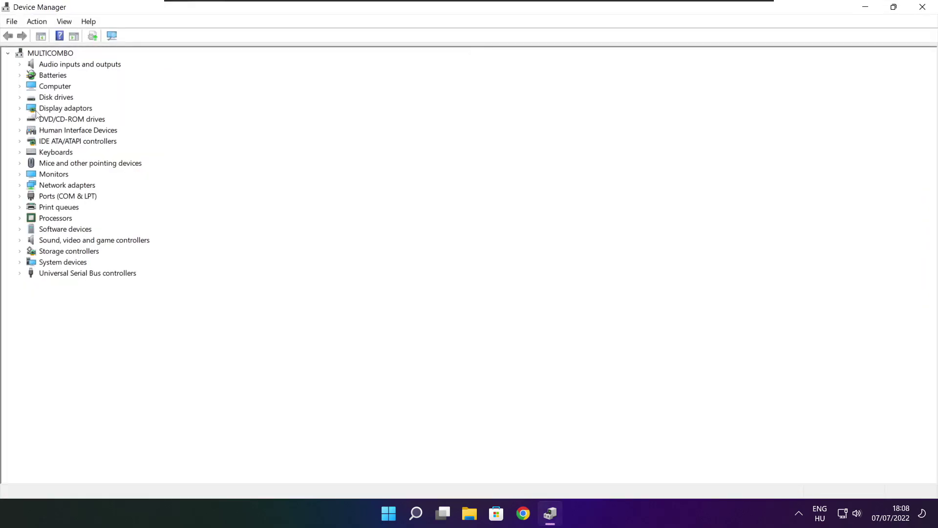
left_click(54, 110)
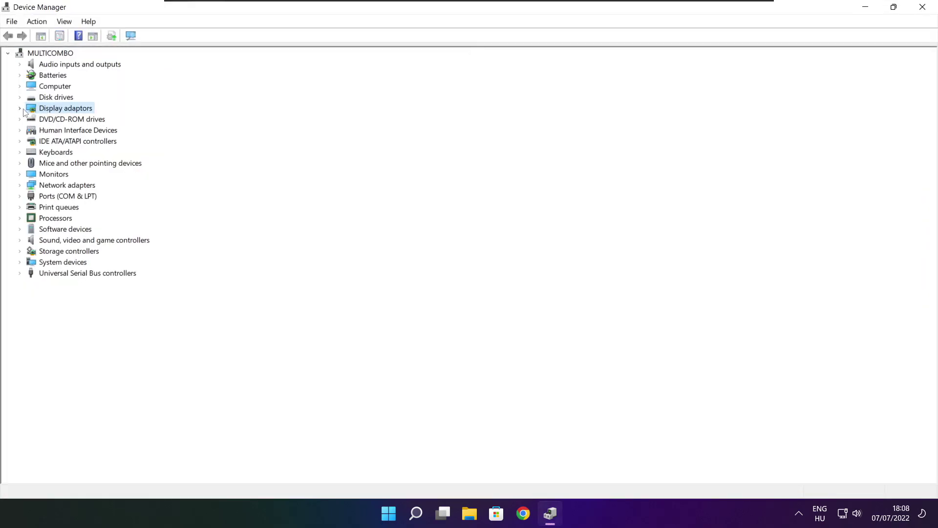
left_click(20, 108)
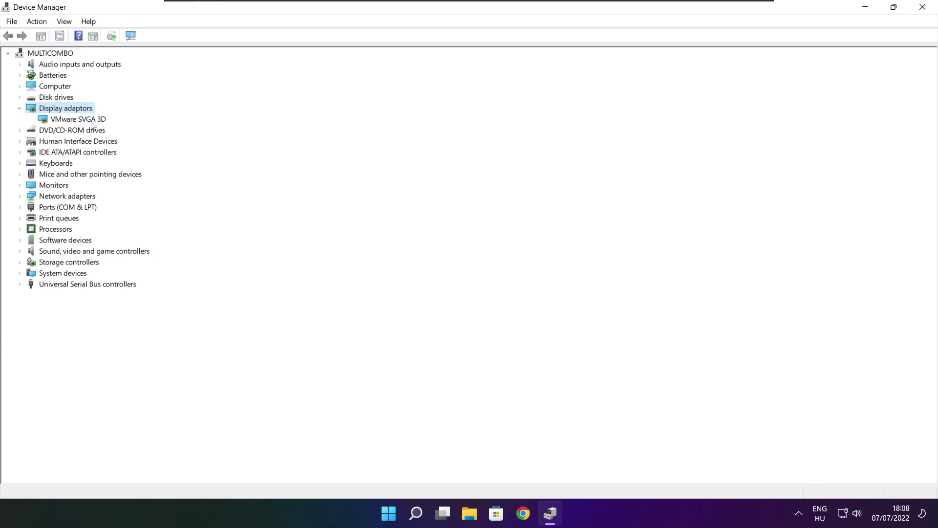
left_click(49, 121)
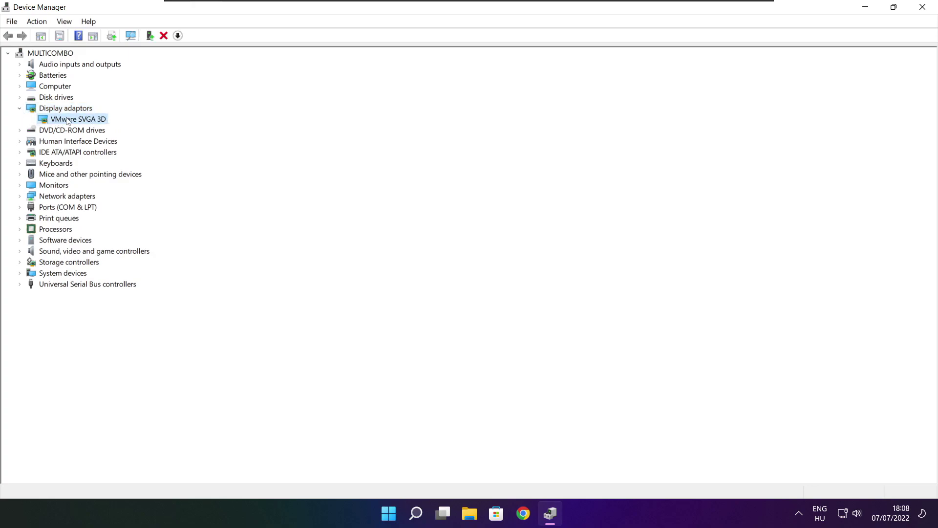
right_click(67, 119)
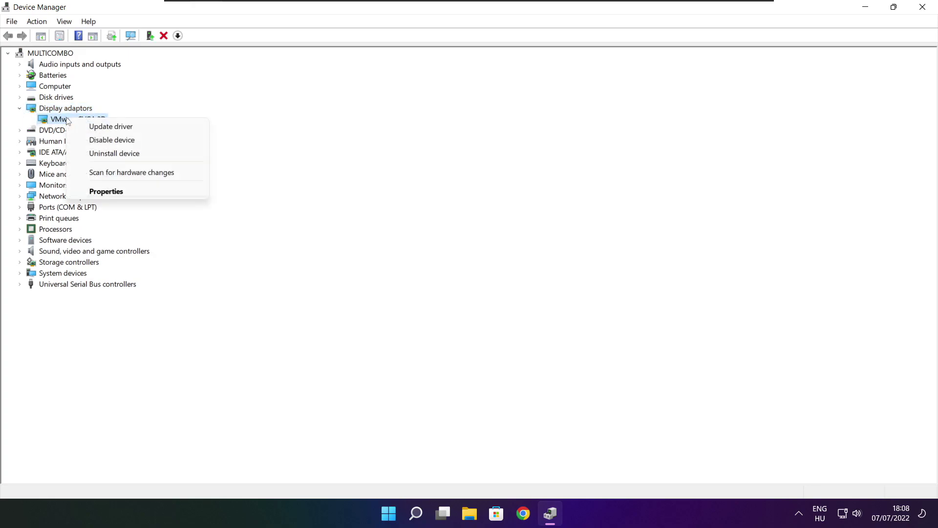
left_click(135, 128)
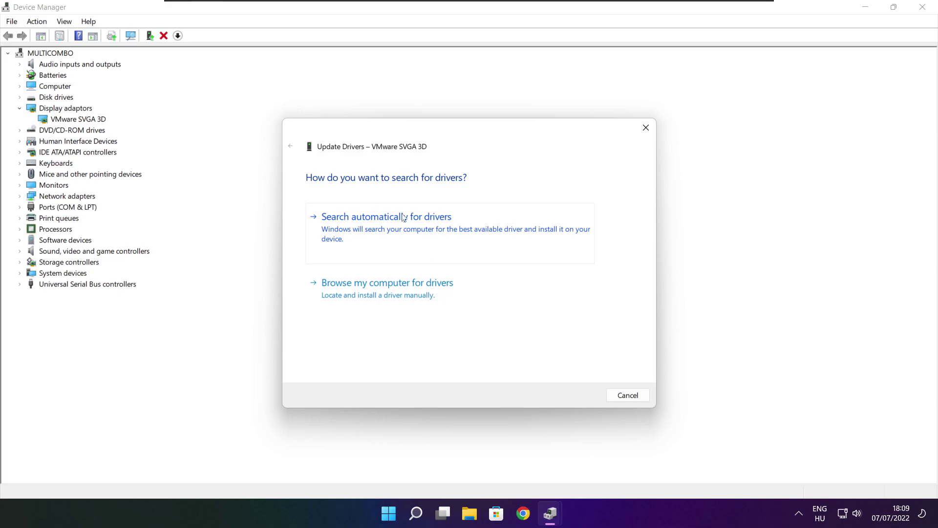
left_click(431, 235)
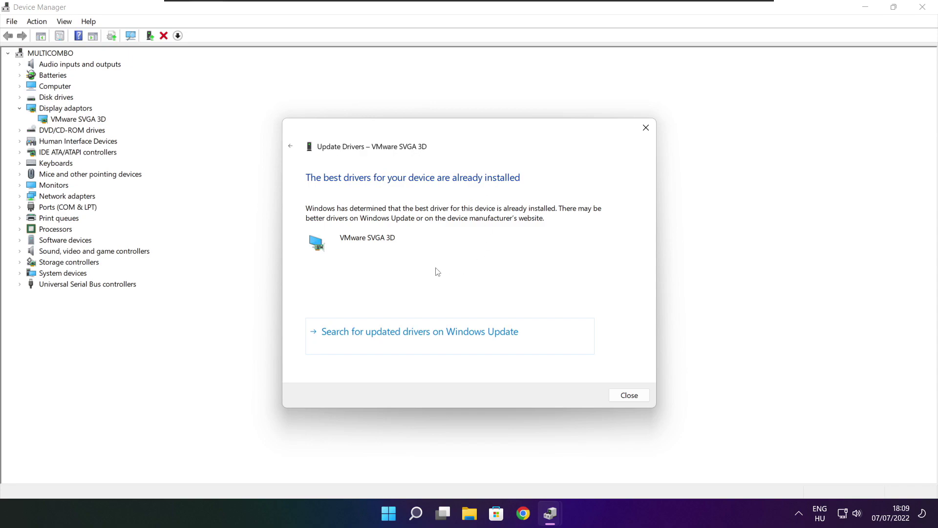
left_click(628, 397)
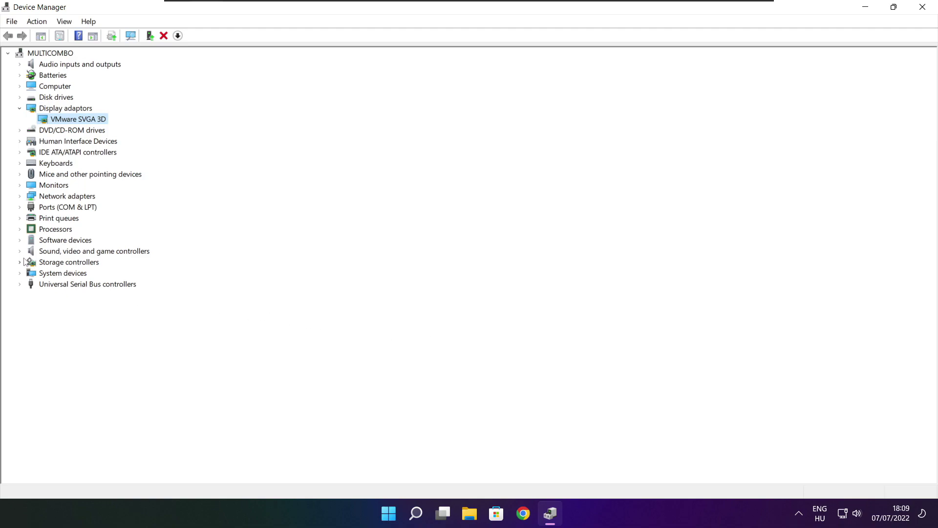
- Auto-search for a newer High Definition Audio Device driver; the best is already installed
left_click(44, 253)
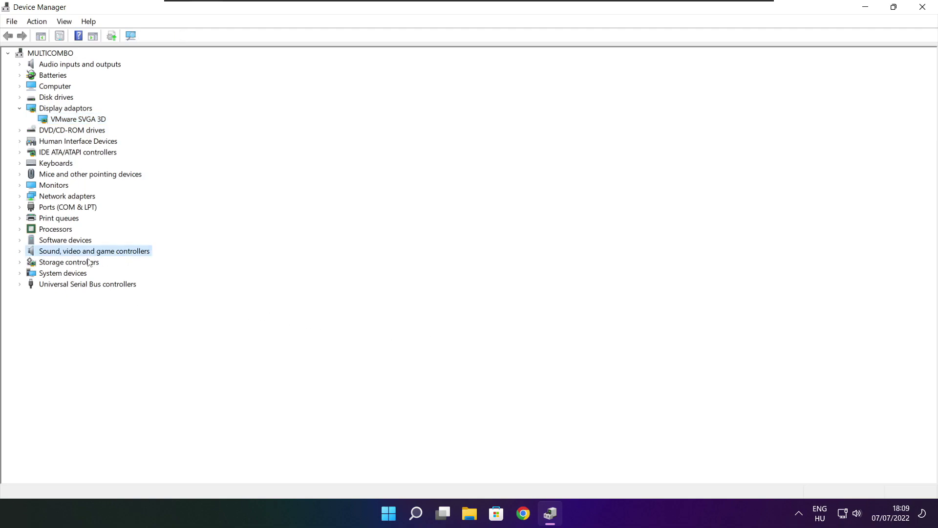
left_click(20, 252)
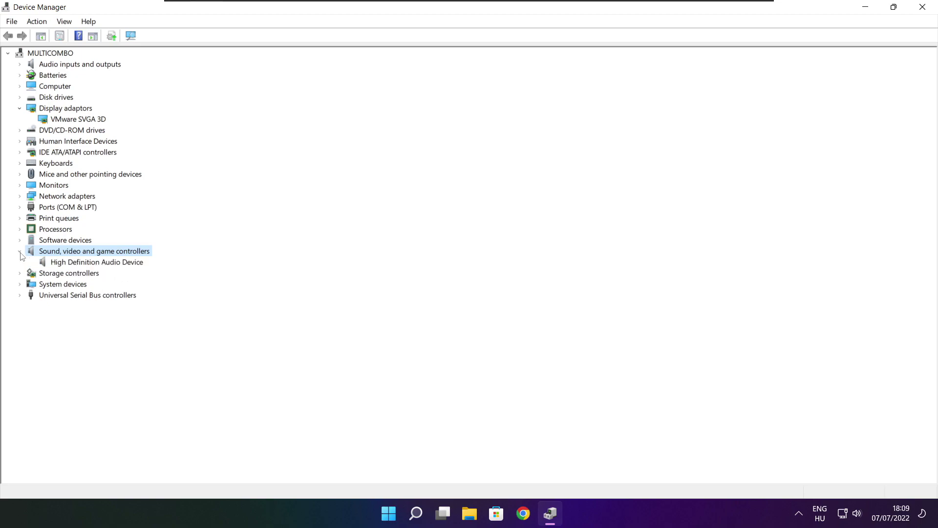
left_click(90, 263)
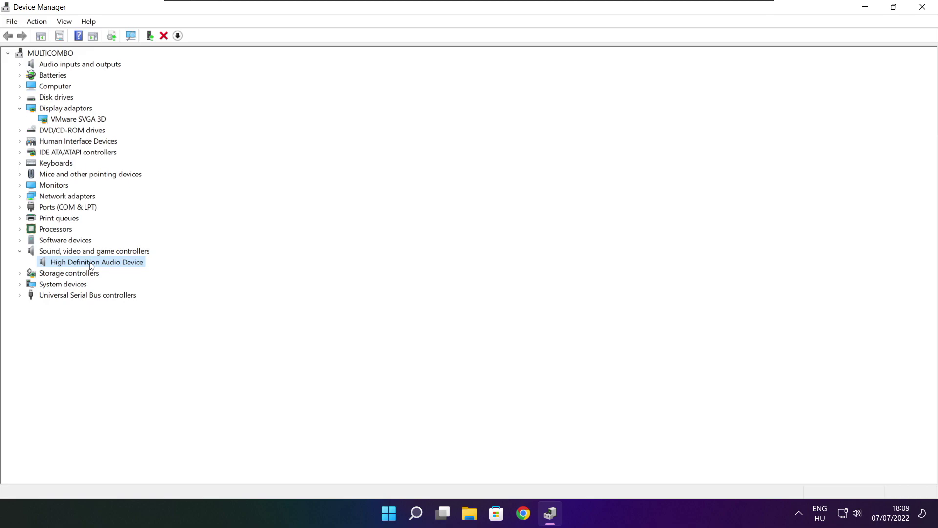
right_click(89, 265)
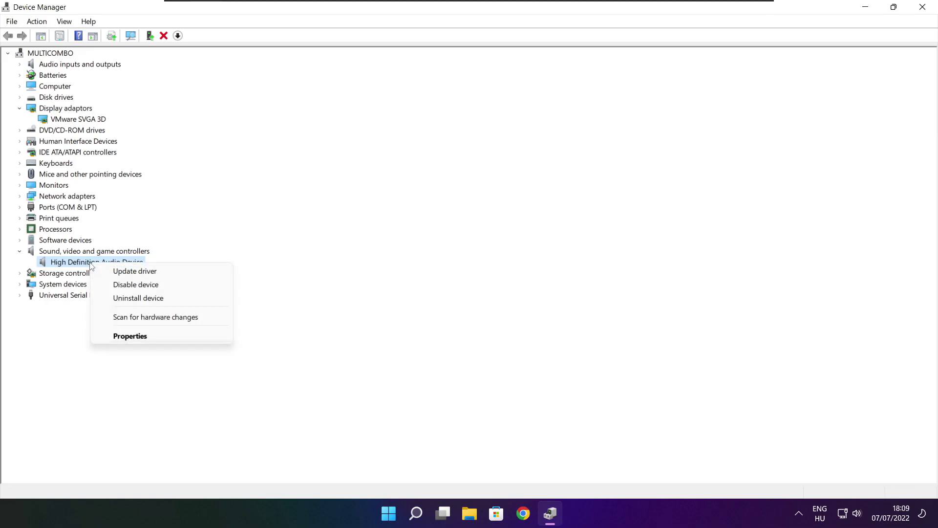
left_click(183, 276)
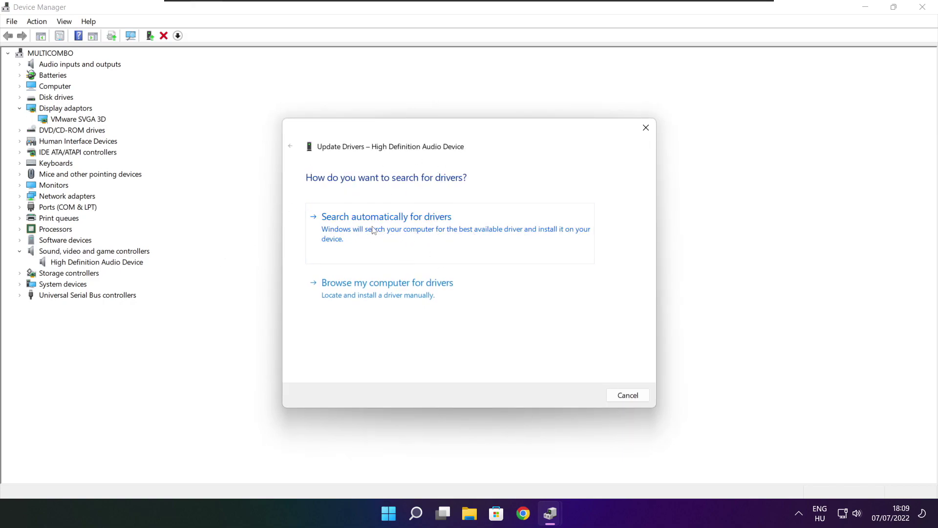
left_click(406, 233)
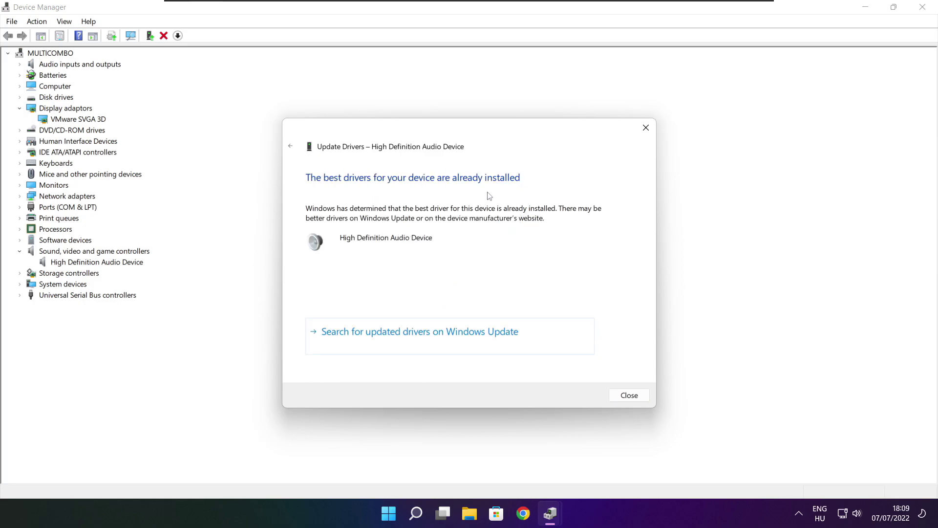
left_click(629, 395)
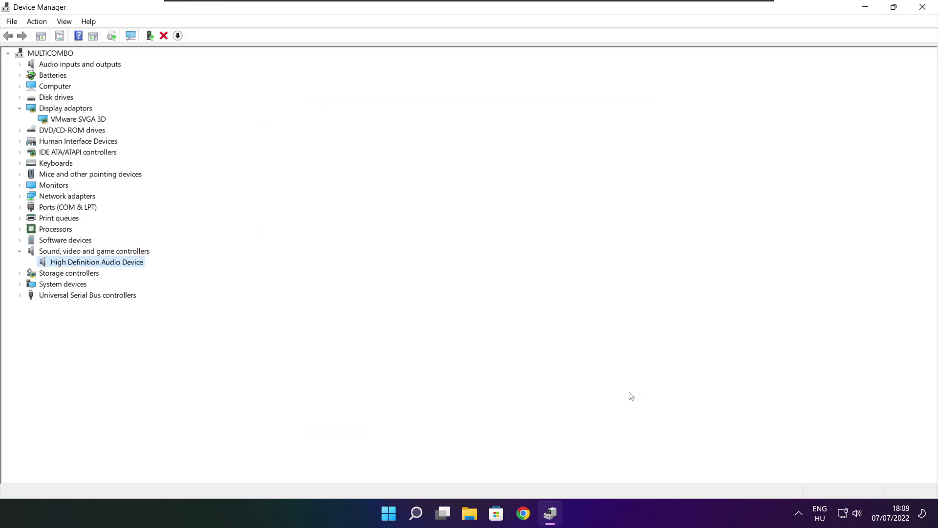
- Close Device Manager and open the Edit power plan settings via search
left_click(925, 10)
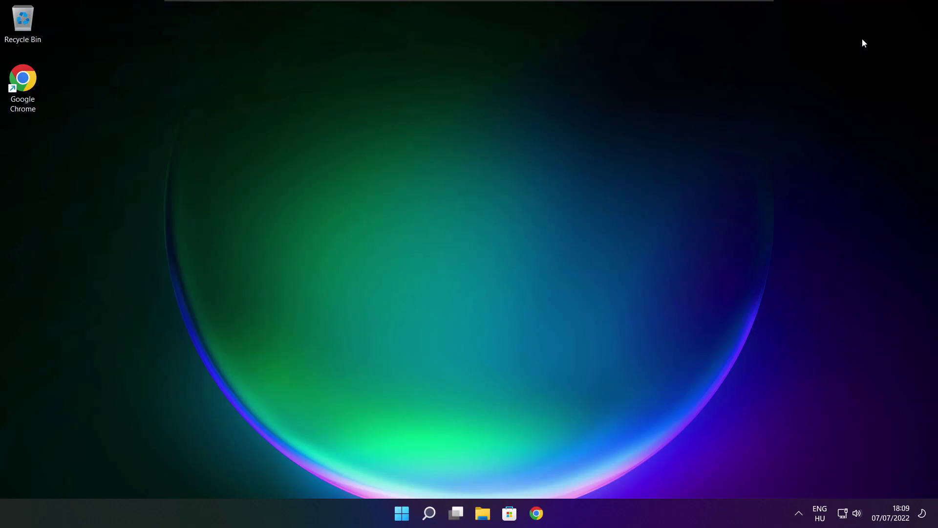
left_click(431, 517)
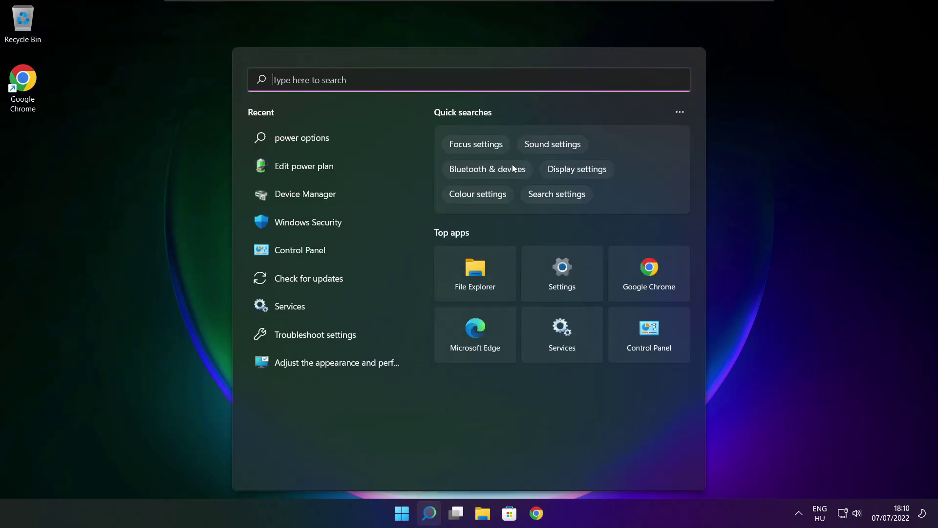
type("edit")
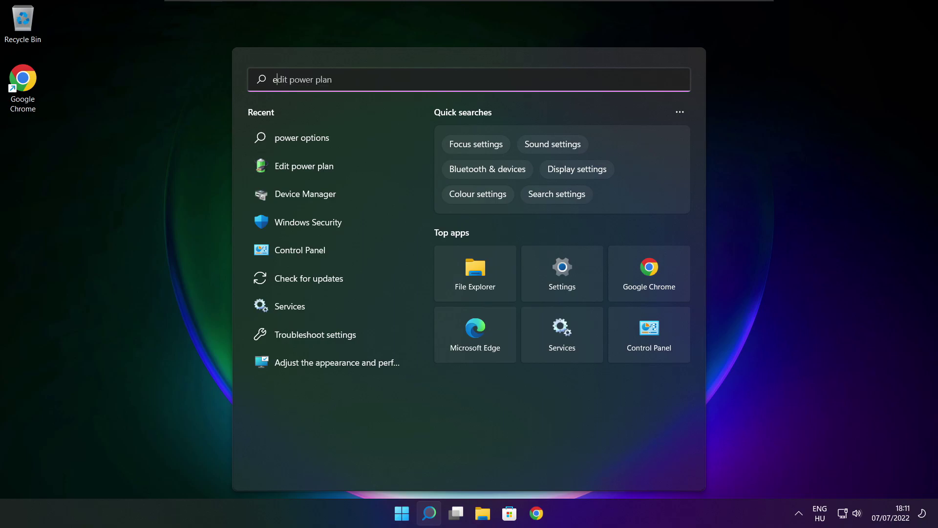
type(" power plan")
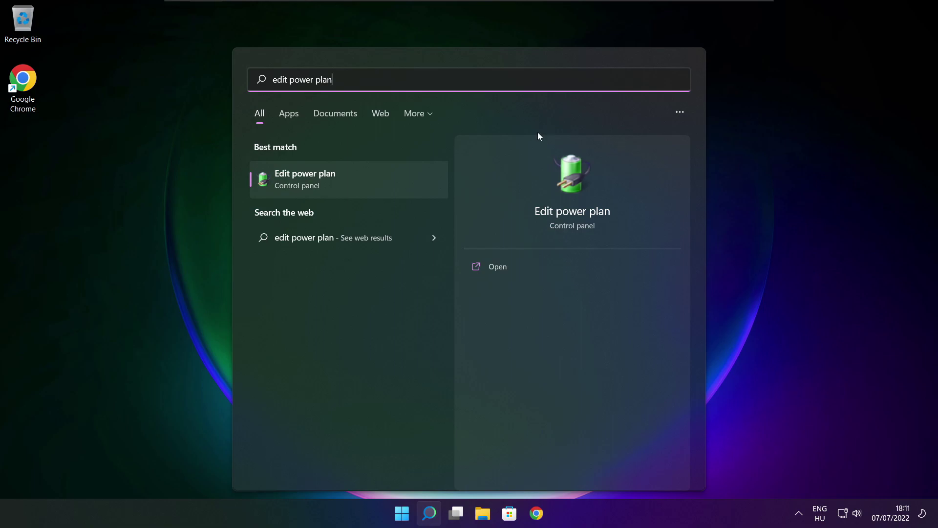
left_click(371, 182)
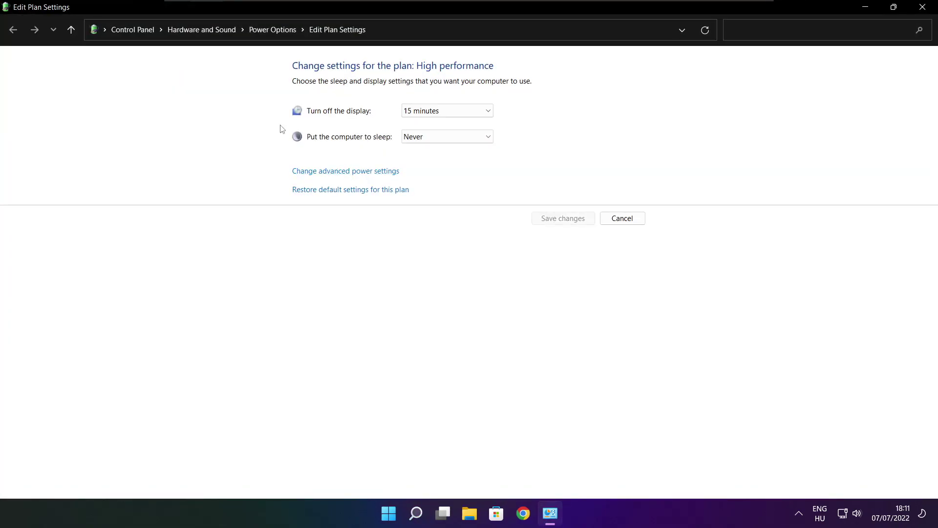
- Make High performance the active power plan and close Power Options
left_click(279, 35)
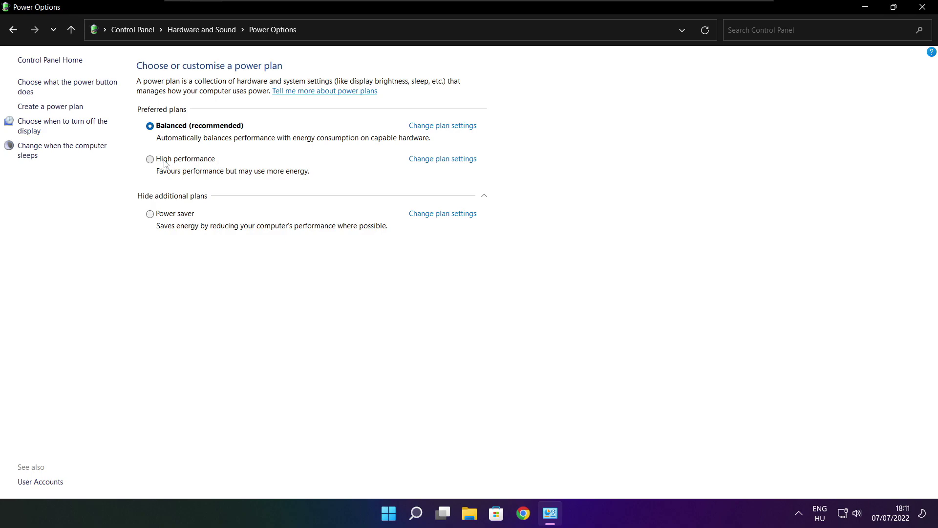
left_click(195, 161)
left_click(925, 7)
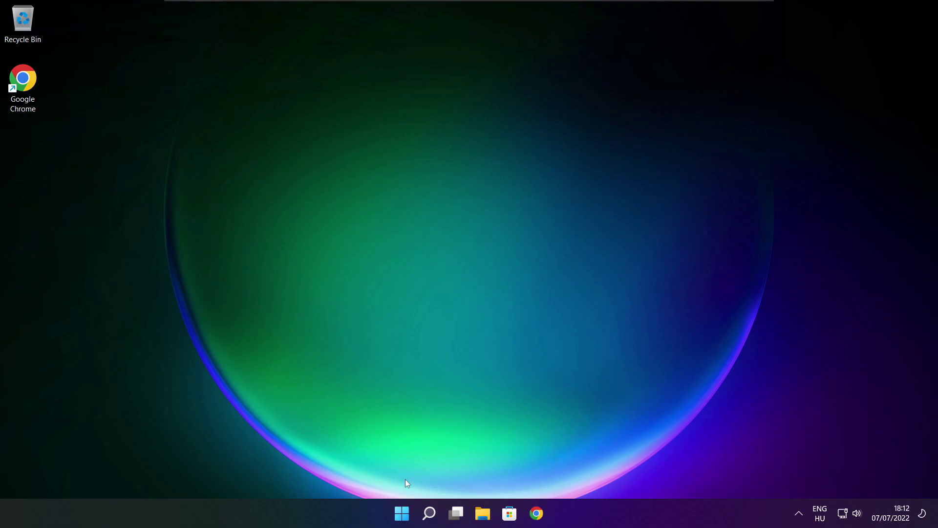
- Search 'game mode' and open Gaming > Game Mode settings, which show Game Mode On
left_click(432, 517)
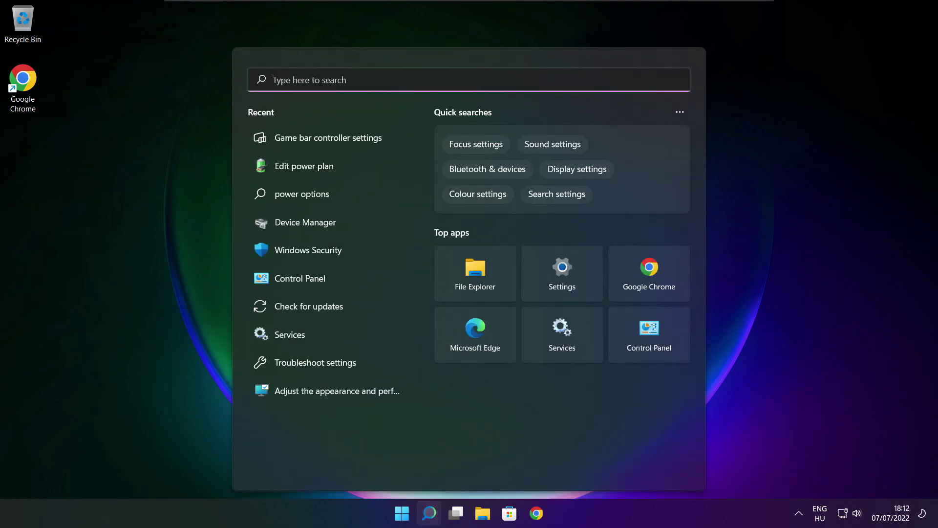
type("game")
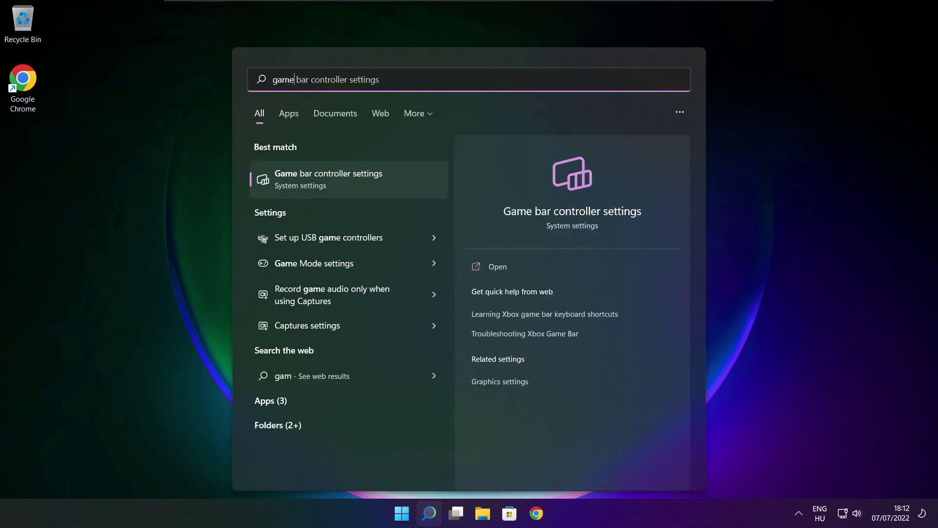
type(" mode")
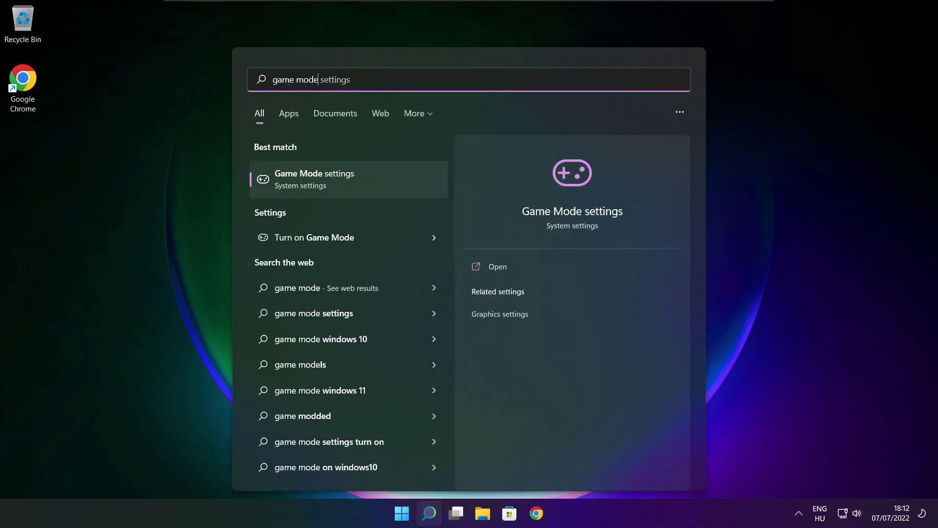
left_click(372, 180)
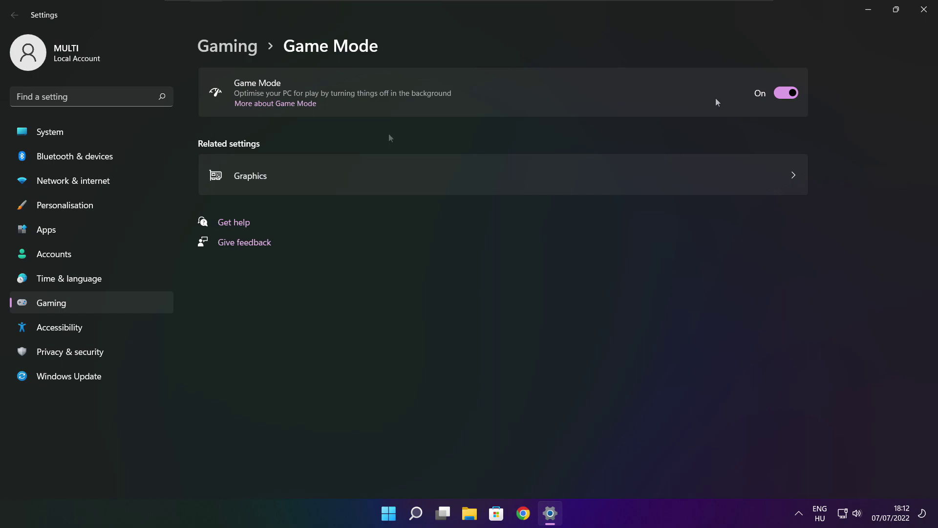
- Check the Xbox Game Bar settings, with controller-button opening Off, then close Settings
left_click(233, 49)
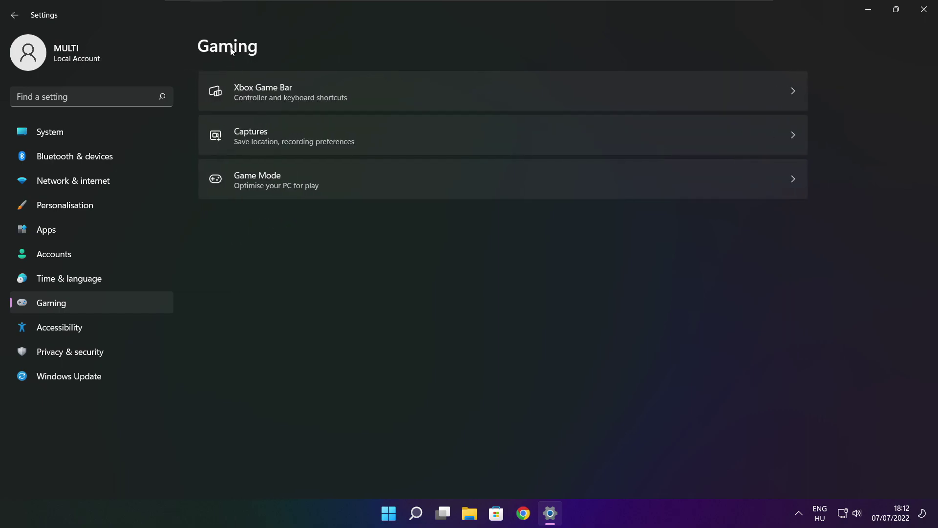
left_click(382, 100)
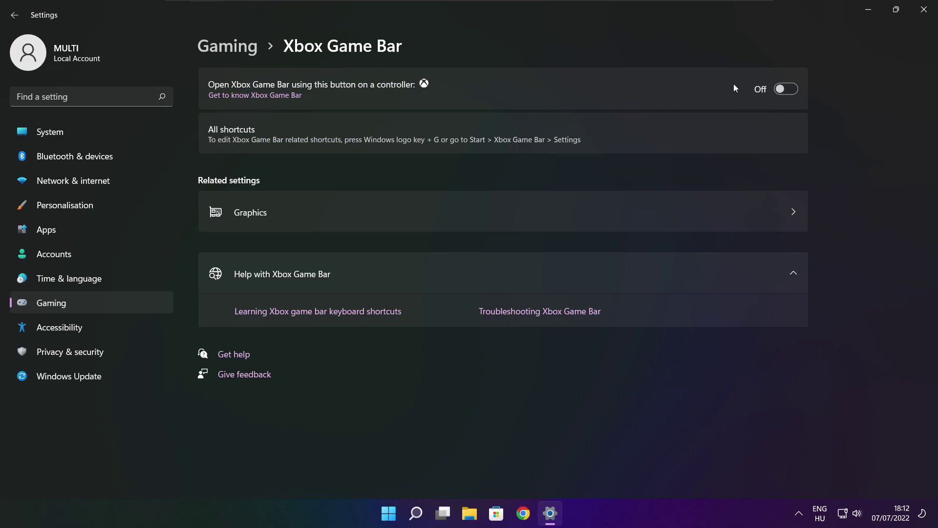
left_click(924, 16)
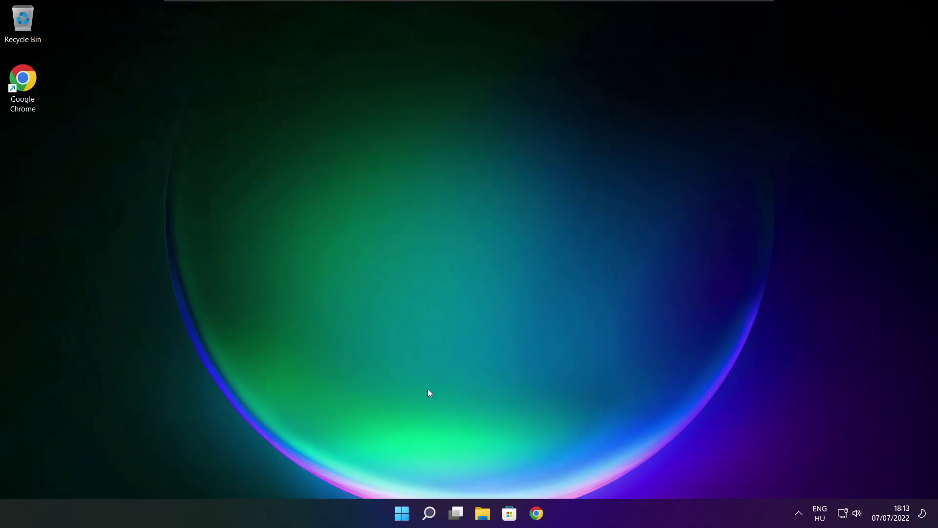
- Open Task Manager at its Startup apps tab
right_click(404, 514)
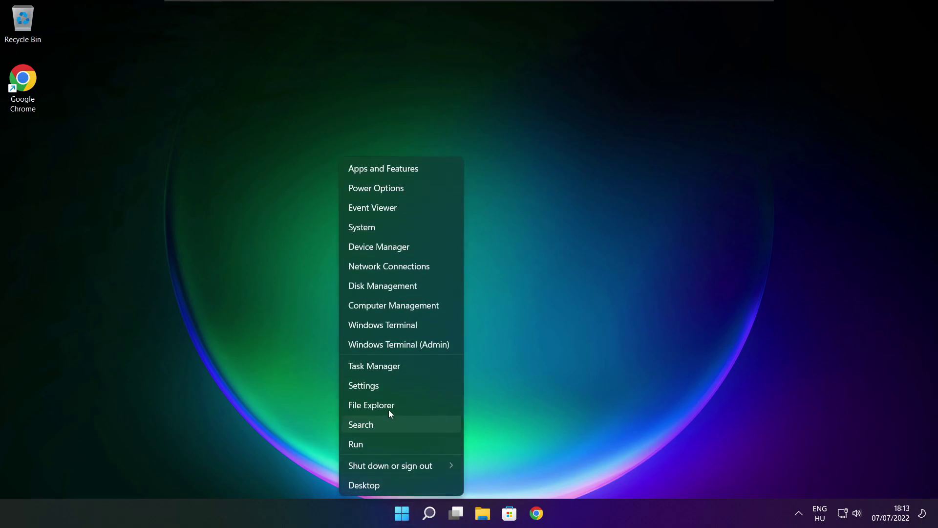
left_click(404, 366)
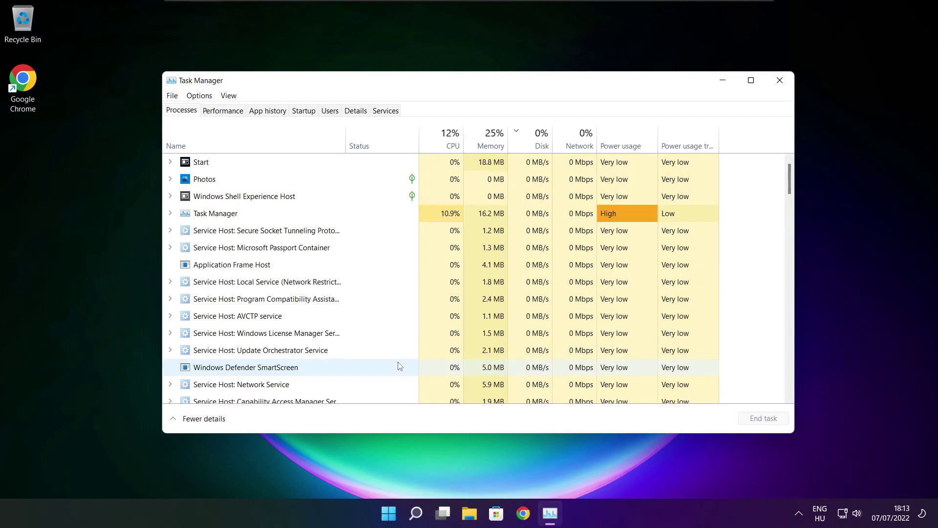
left_click(305, 111)
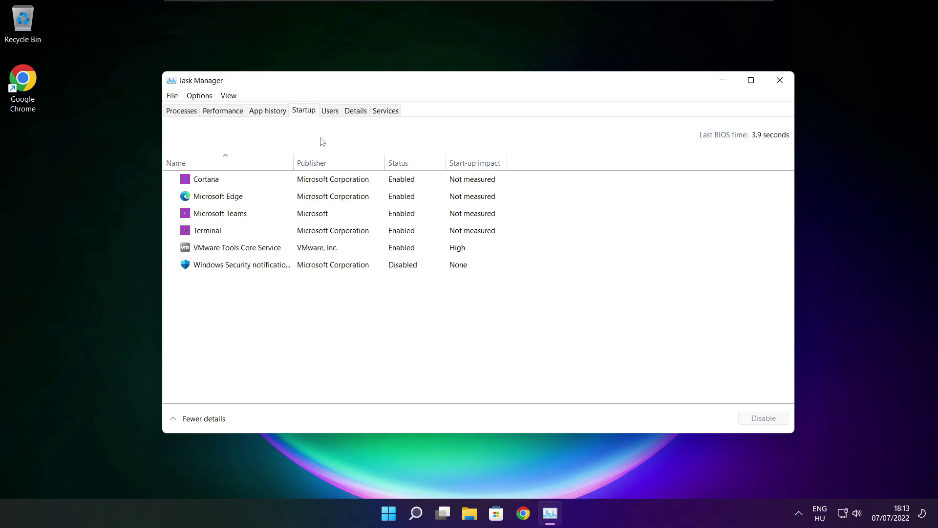
- Disable Cortana, Microsoft Edge, Microsoft Teams and Terminal at startup, then close Task Manager
left_click(359, 184)
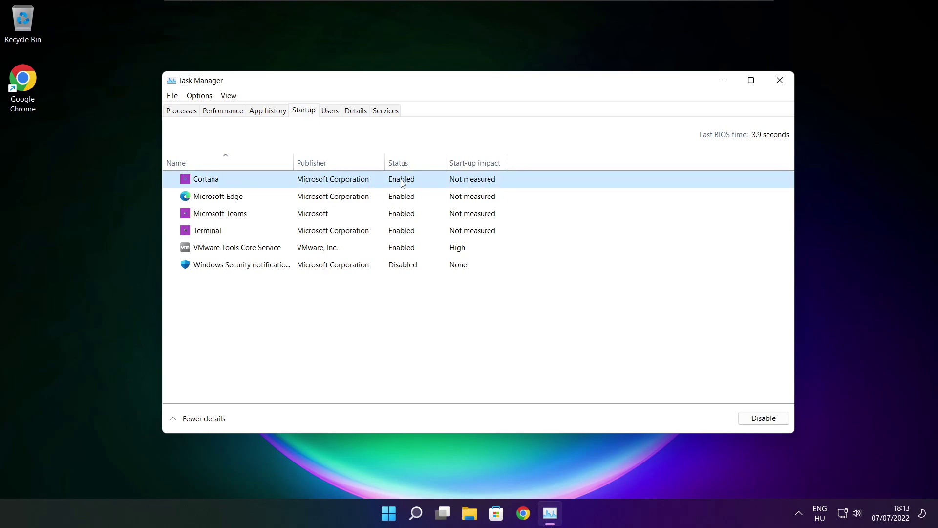
left_click(763, 421)
left_click(290, 200)
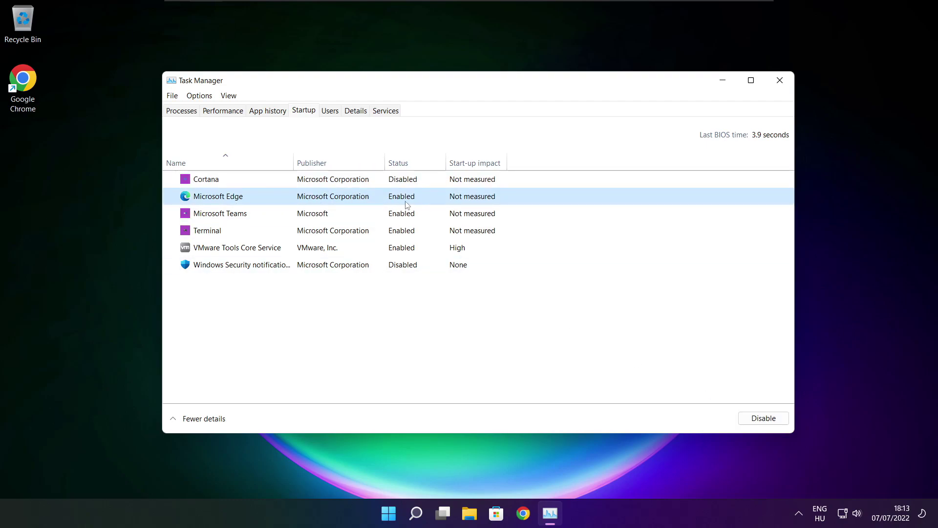
left_click(762, 418)
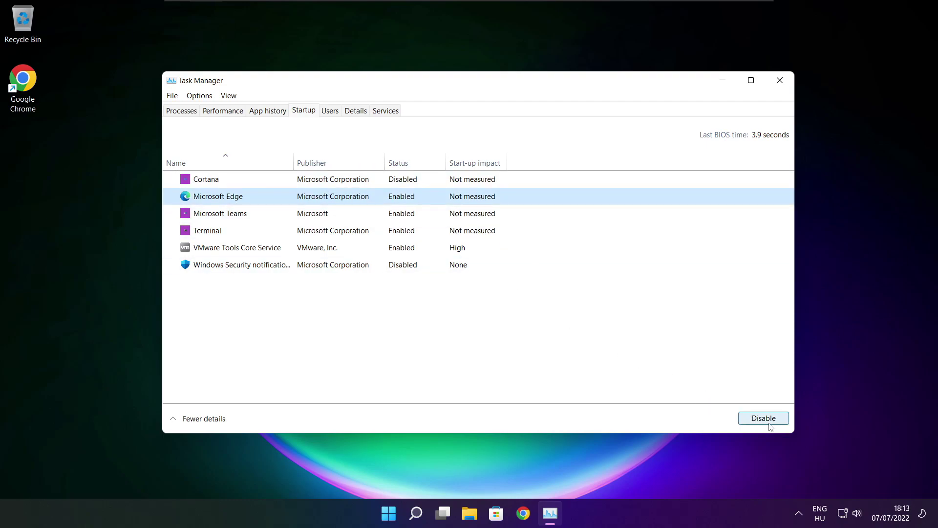
left_click(415, 214)
left_click(763, 418)
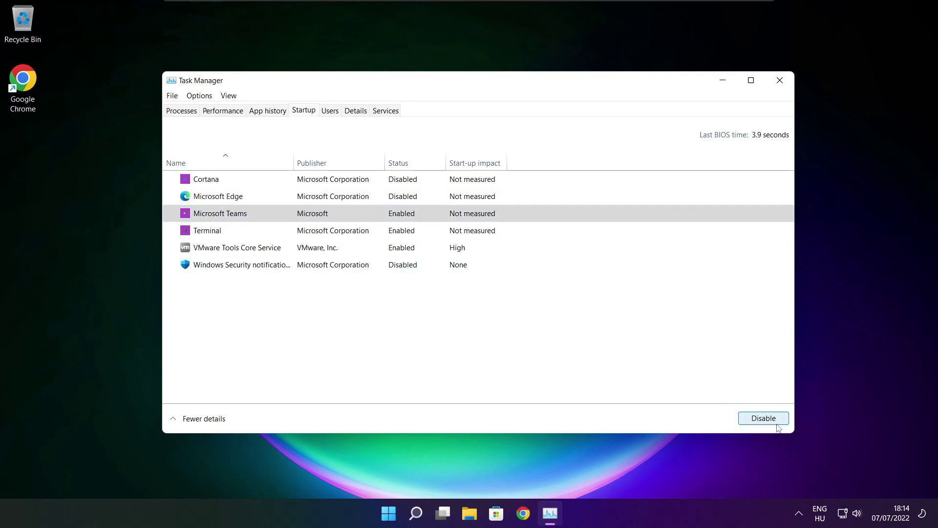
left_click(353, 236)
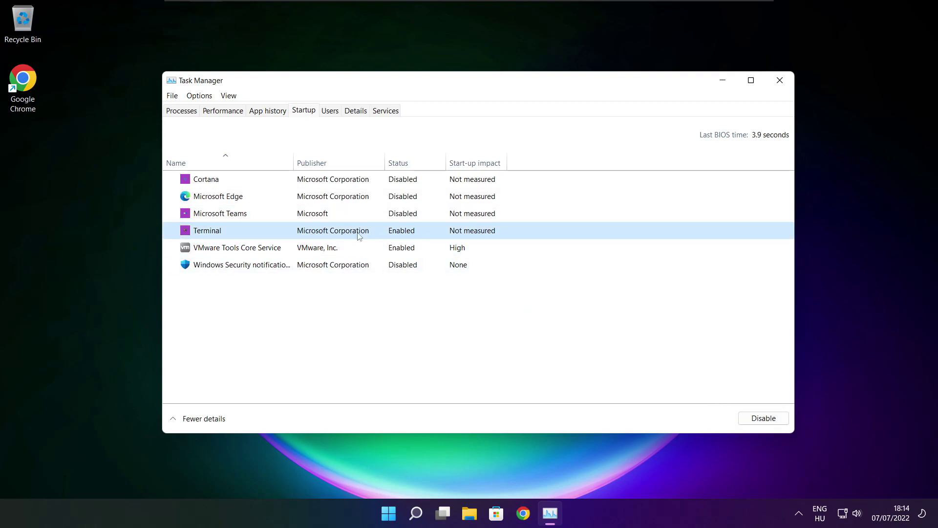
left_click(763, 418)
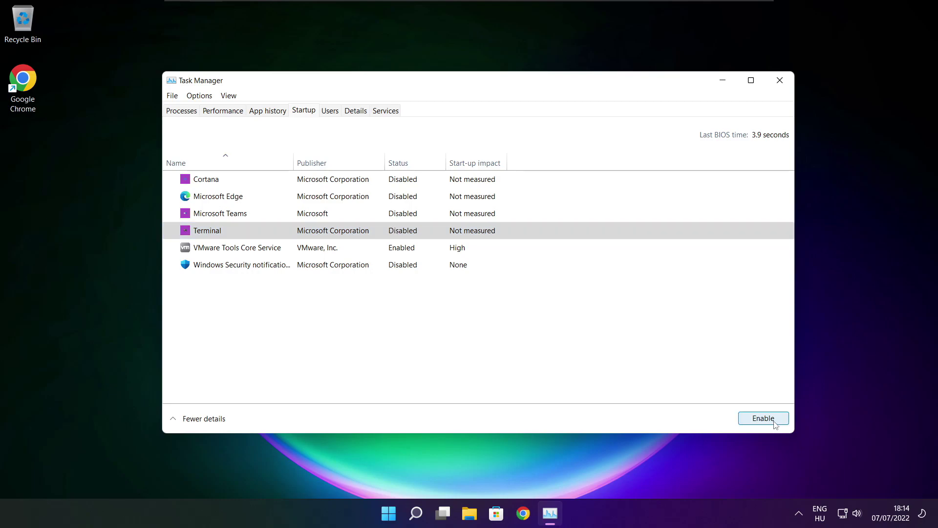
left_click(399, 235)
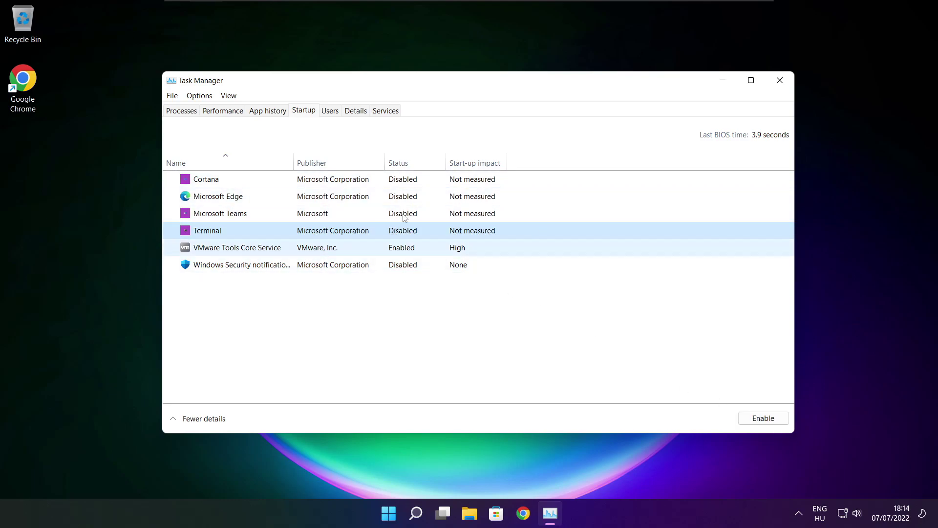
left_click(779, 82)
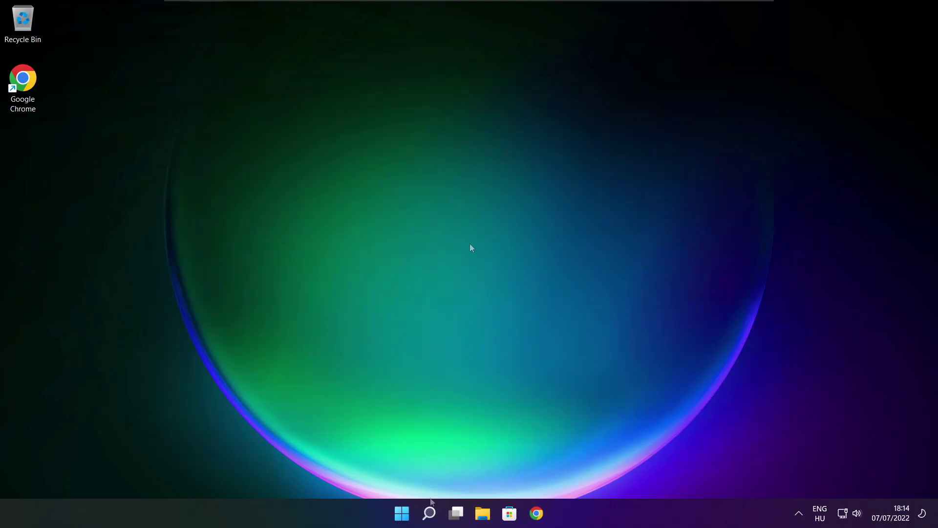
- Analyse drive C: (9% fragmented) in Optimise Drives, start optimising it, then close it
left_click(430, 519)
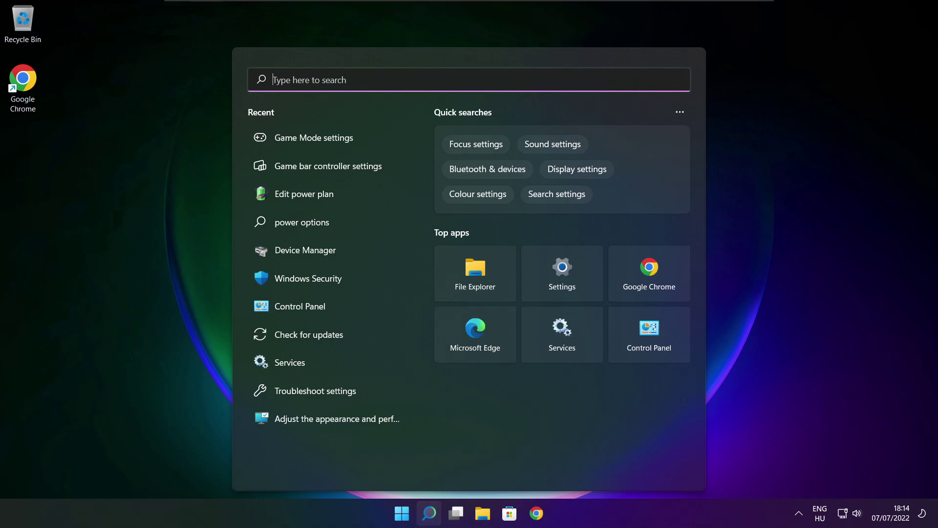
type("op")
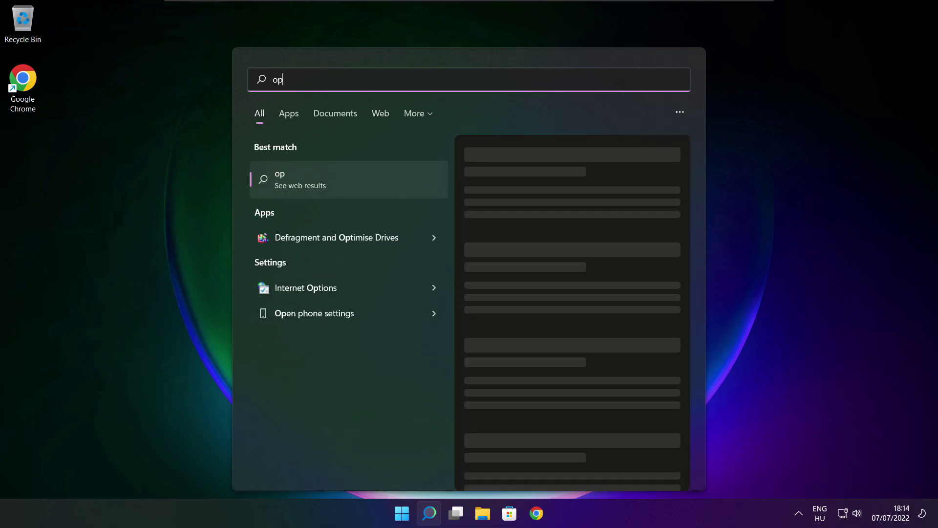
type("timise")
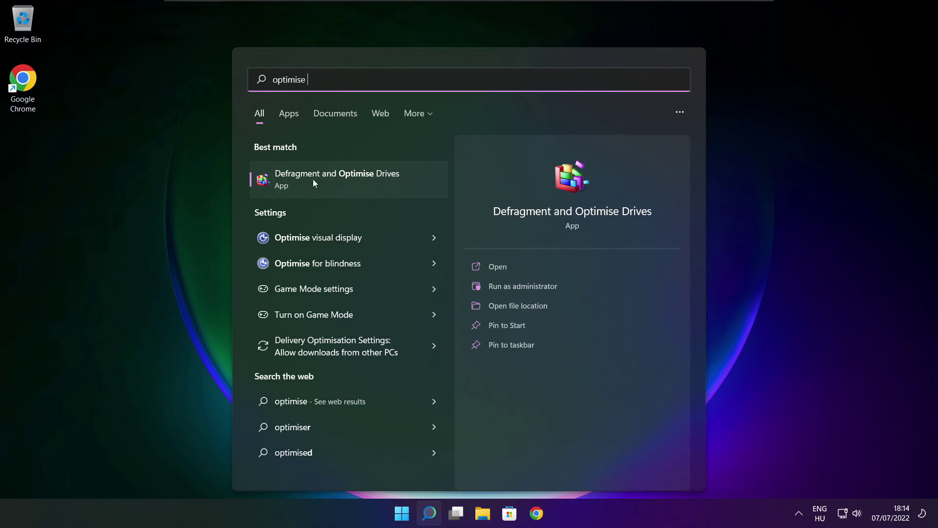
left_click(359, 178)
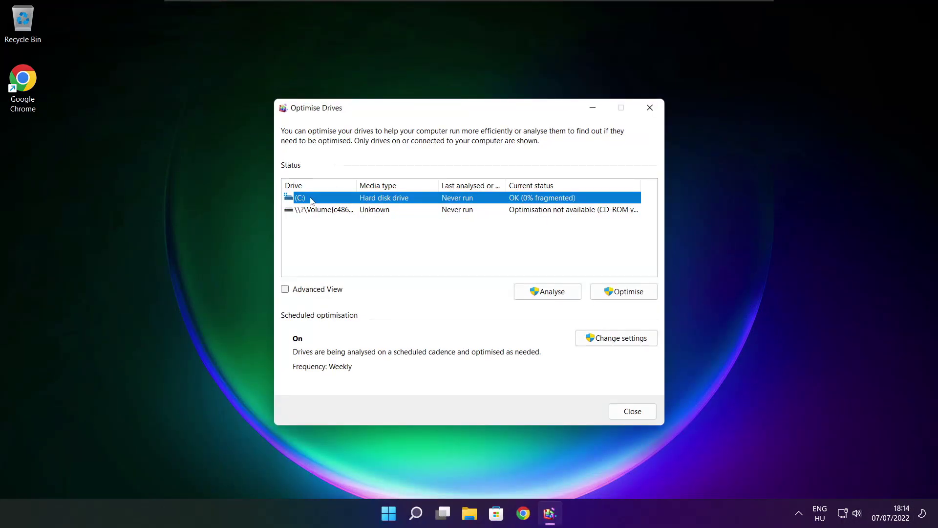
left_click(542, 292)
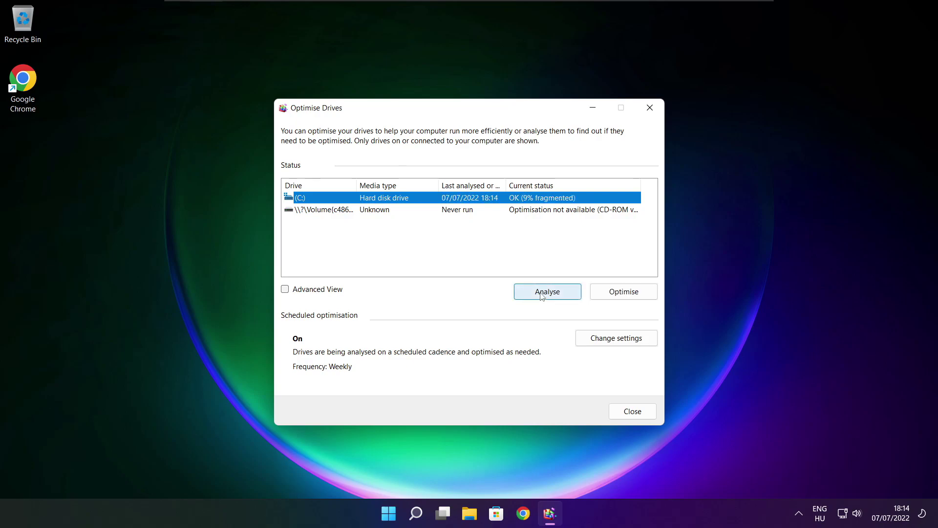
left_click(627, 295)
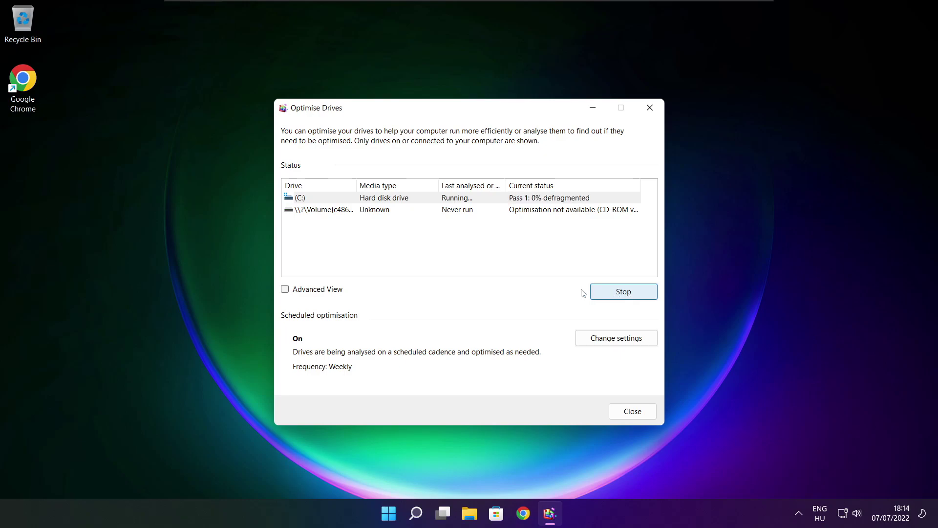
key("alt+F4")
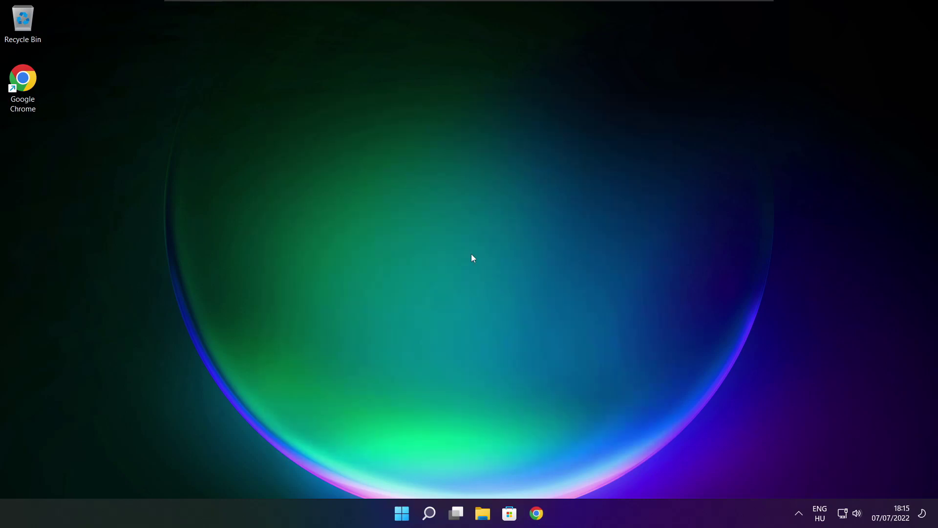
- Run a Windows Update check (up to date, KB5014668 available), then close Settings
left_click(430, 512)
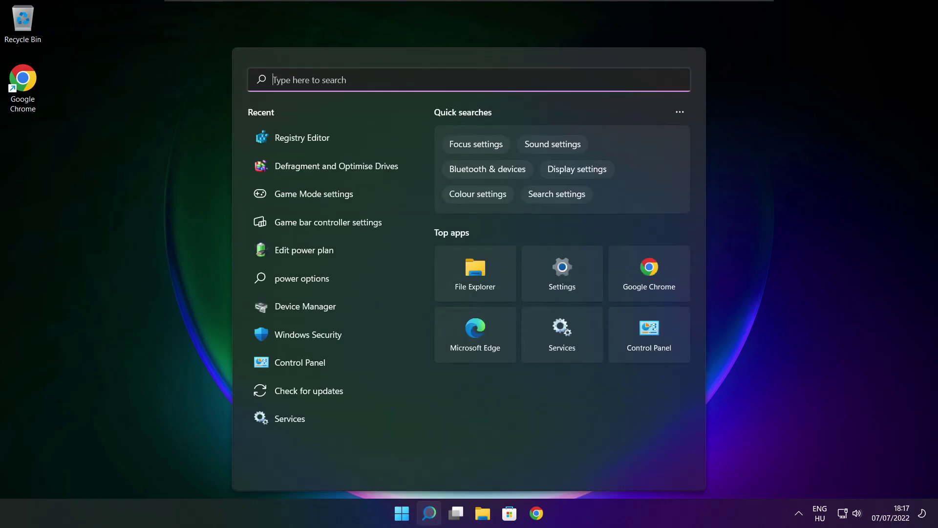
type("updates")
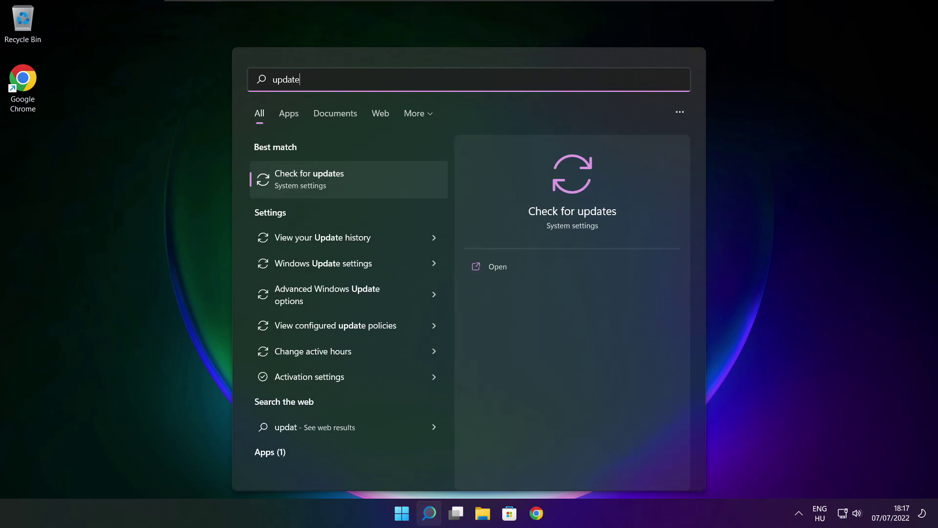
left_click(341, 185)
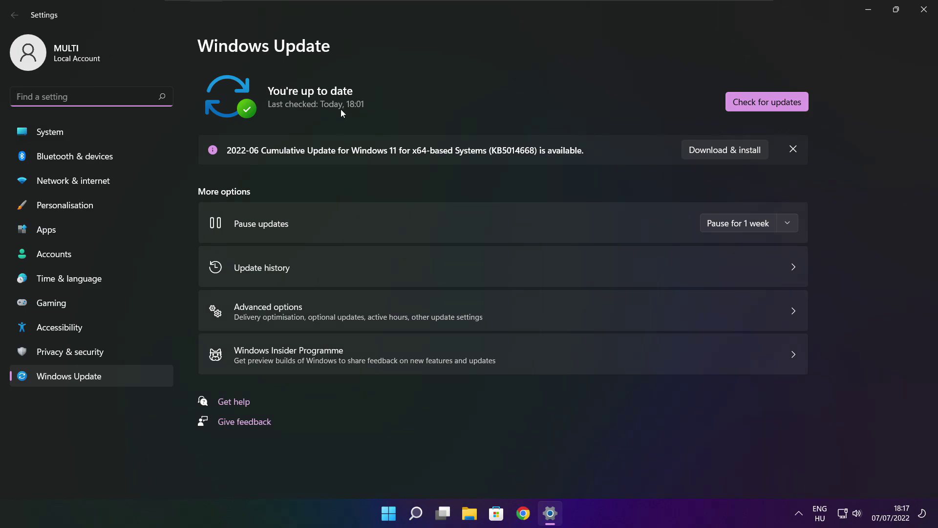
left_click(768, 104)
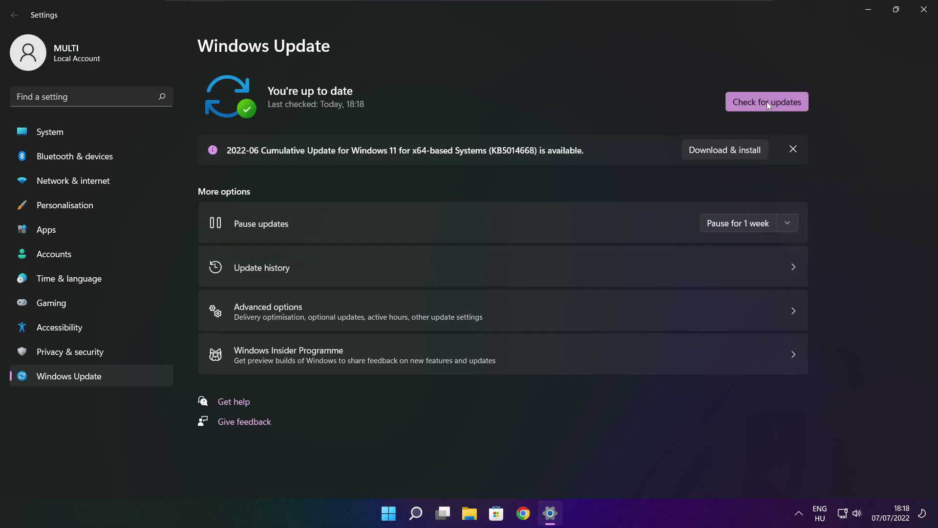
left_click(923, 15)
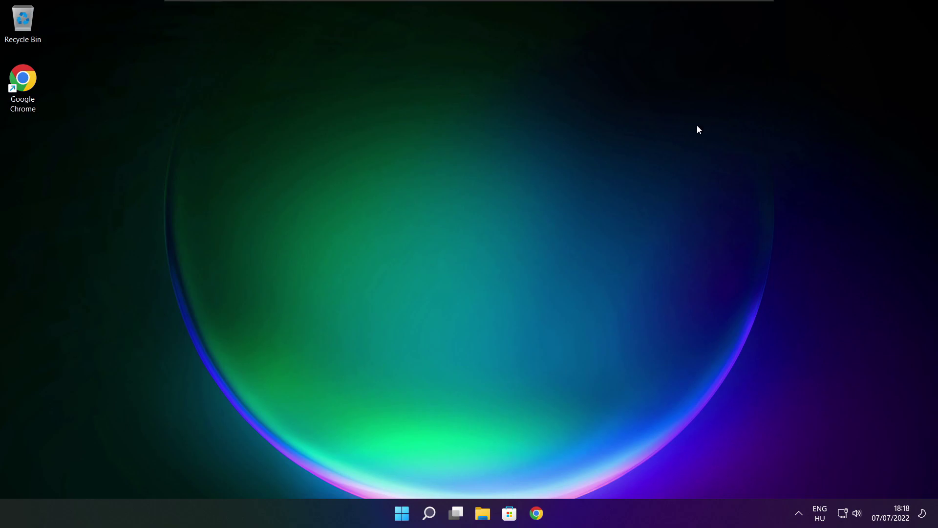
- Launch Registry Editor by searching for 'regedit'
left_click(429, 513)
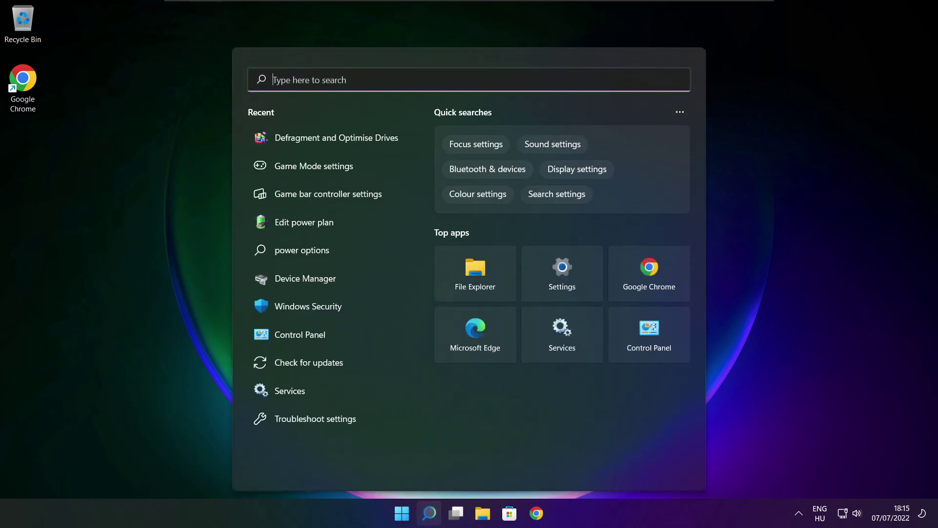
type("regedit")
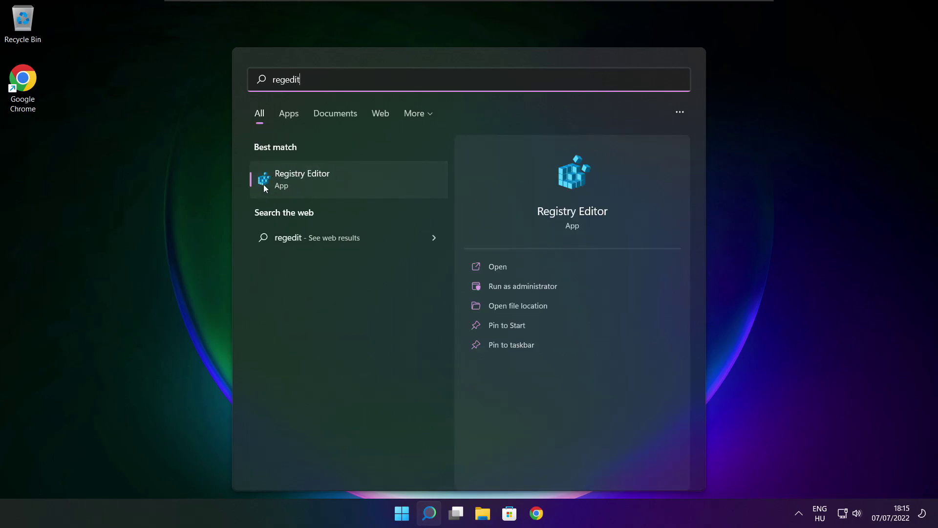
left_click(357, 179)
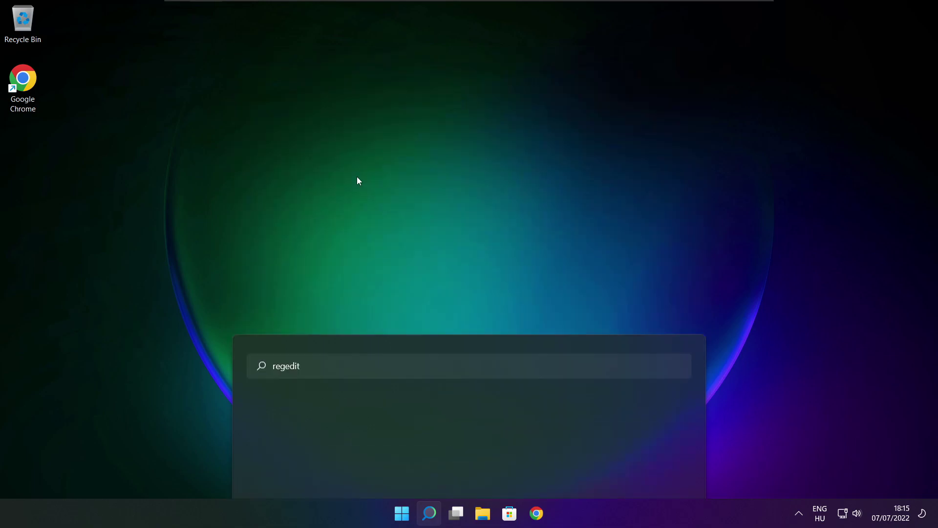
left_click_drag(284, 27, 380, 98)
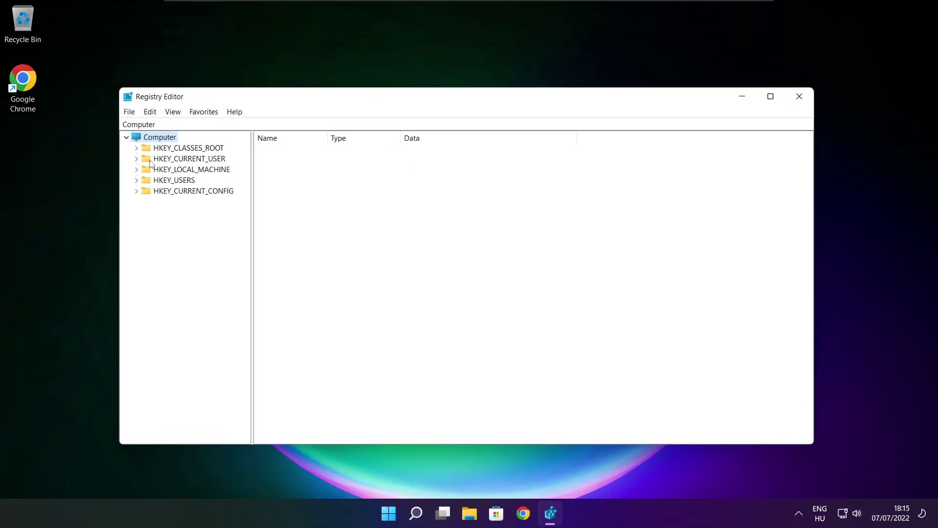
- Navigate to HKEY_CURRENT_USER\System\GameConfigStore and show its values
left_click(159, 159)
left_click(137, 159)
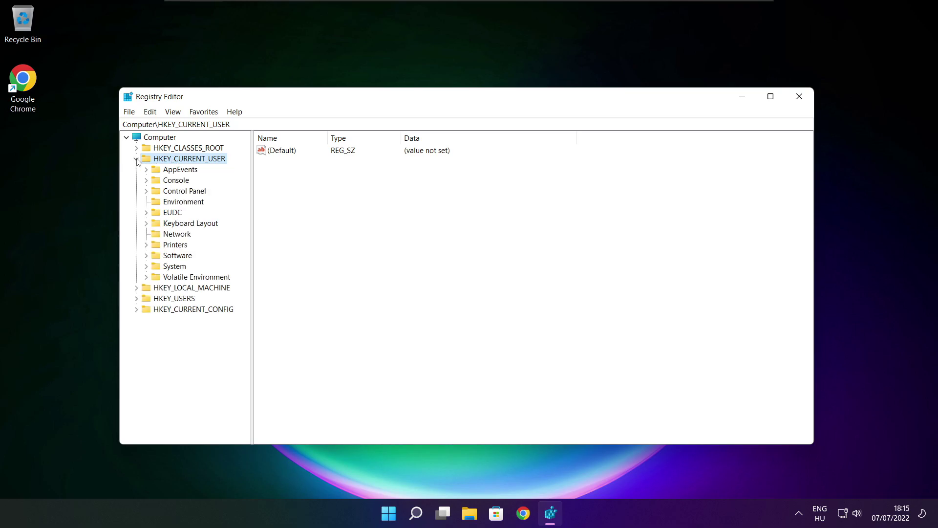
left_click(157, 269)
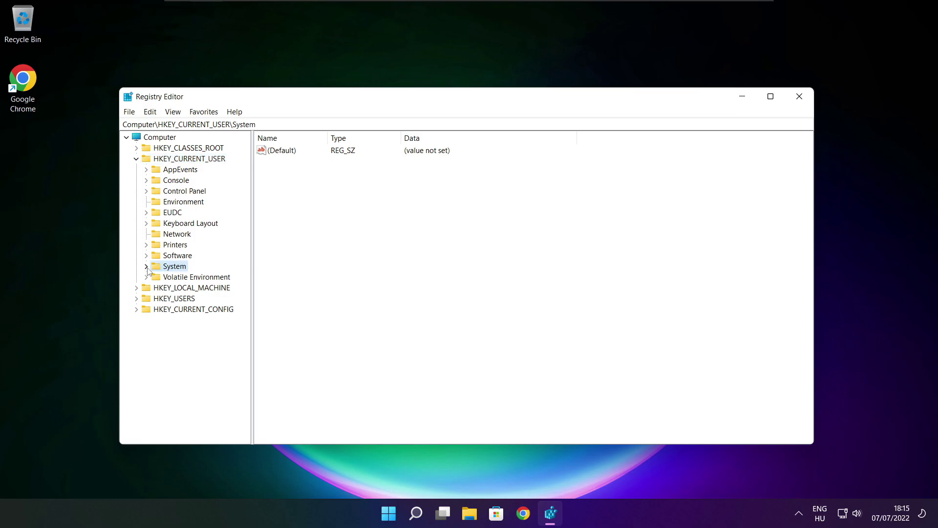
left_click(146, 266)
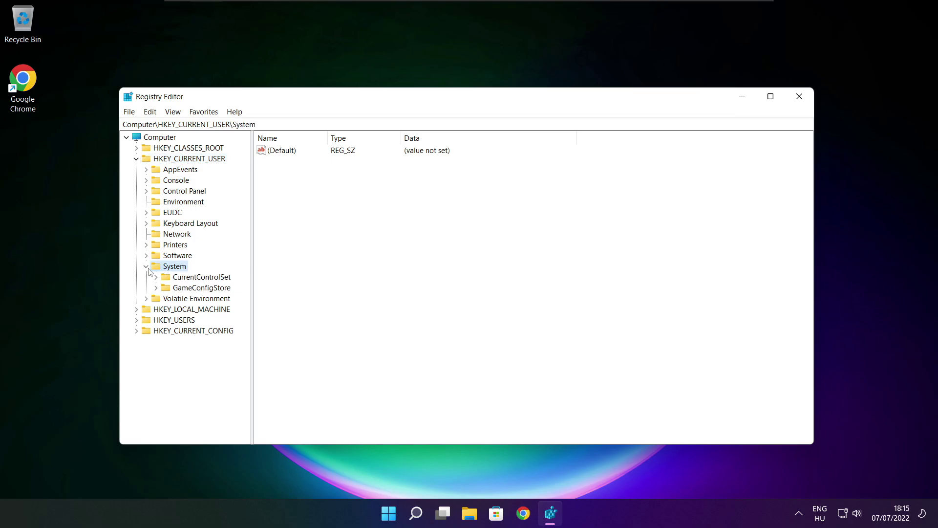
left_click(176, 290)
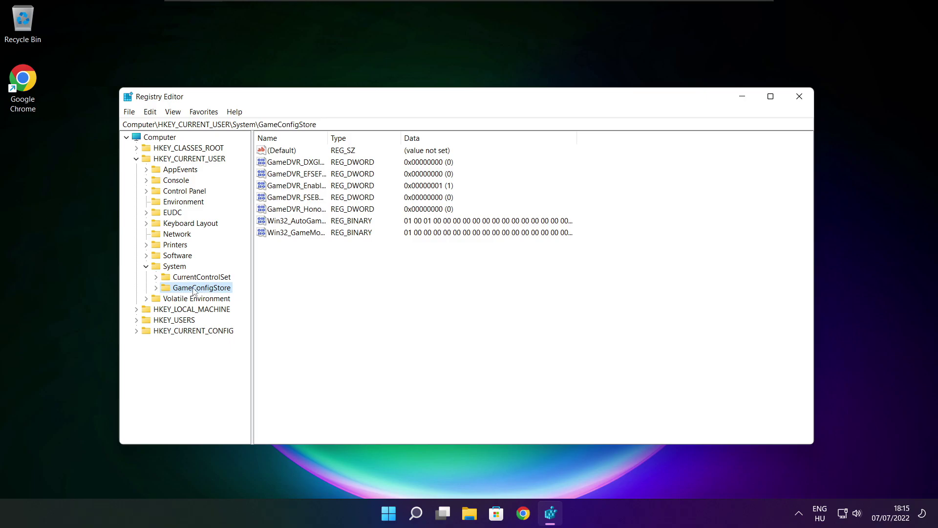
left_click_drag(328, 137, 410, 137)
- Set the GameDVR_Enabled value to 0
left_click(283, 187)
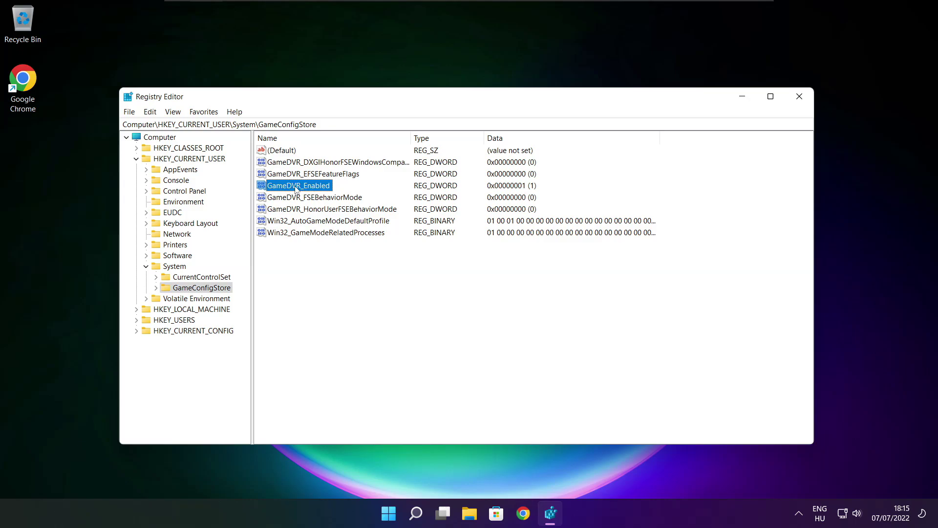
double_click(296, 186)
left_click_drag(276, 156, 492, 193)
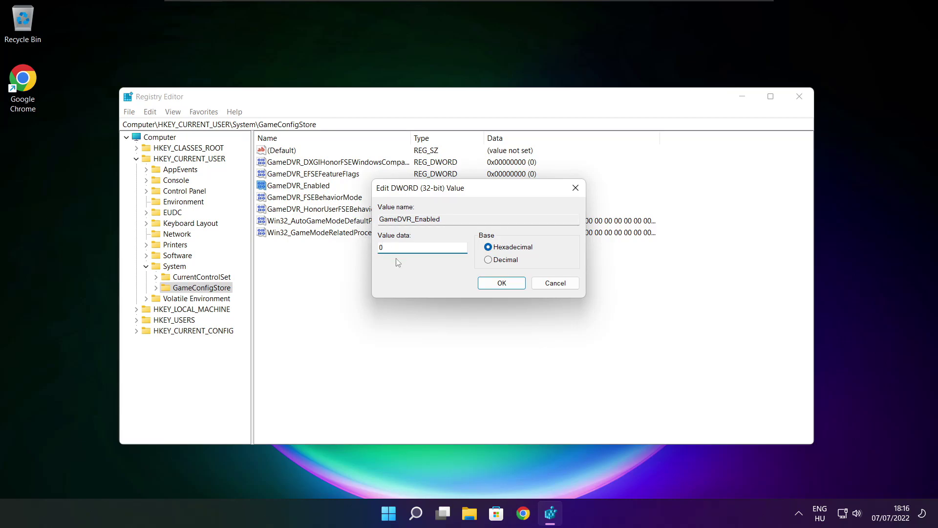
left_click(502, 285)
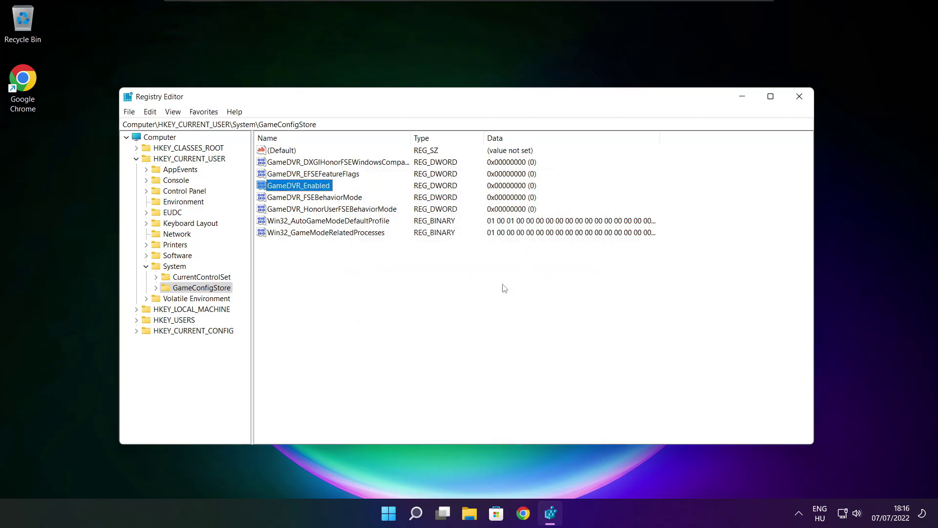
- Collapse HKEY_CURRENT_USER and expand HKEY_LOCAL_MACHINE\SOFTWARE\Microsoft down to PolicyManager
left_click(137, 159)
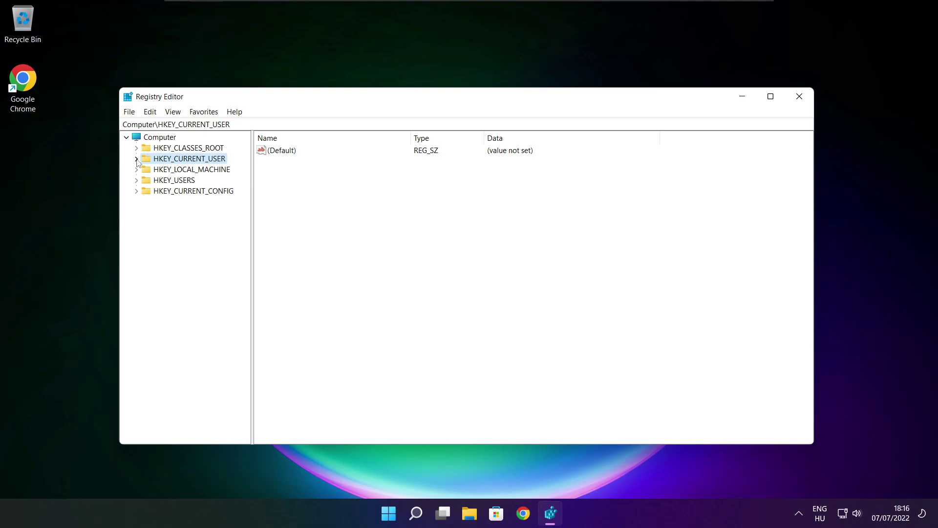
left_click(143, 171)
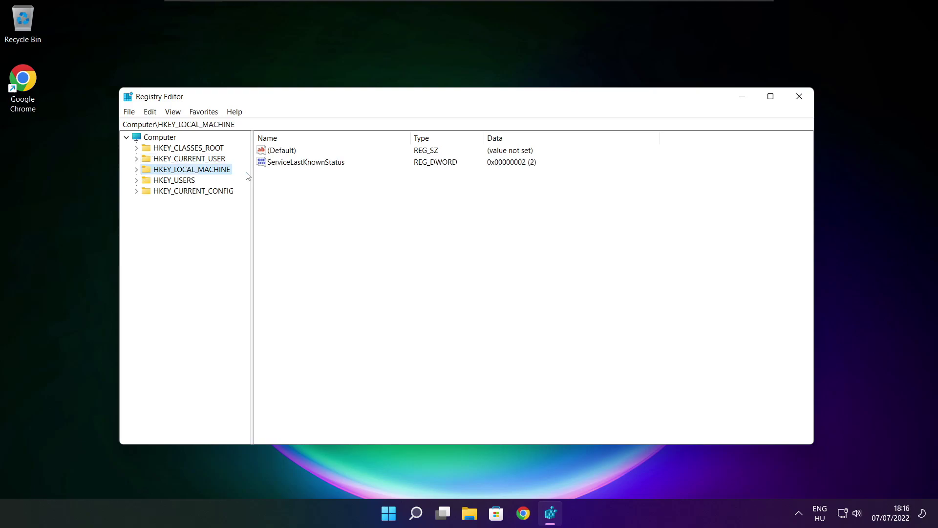
left_click(137, 170)
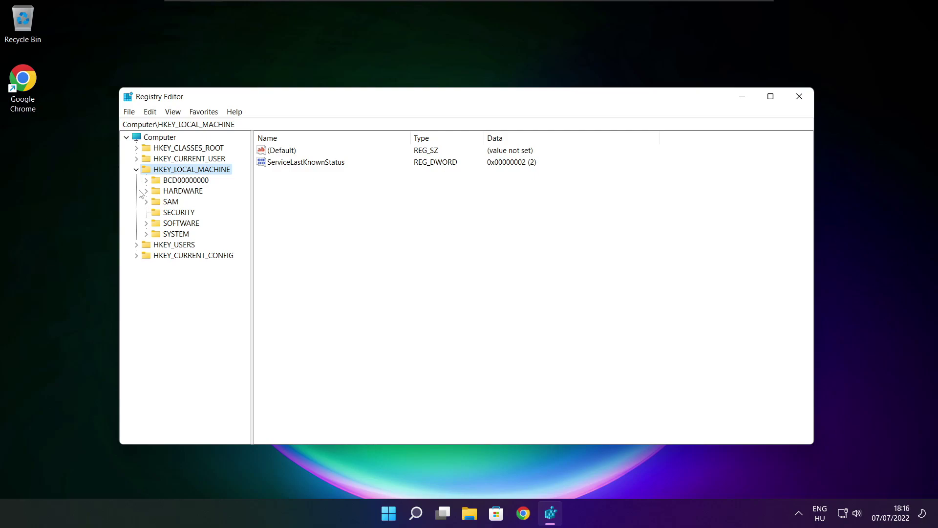
left_click(170, 224)
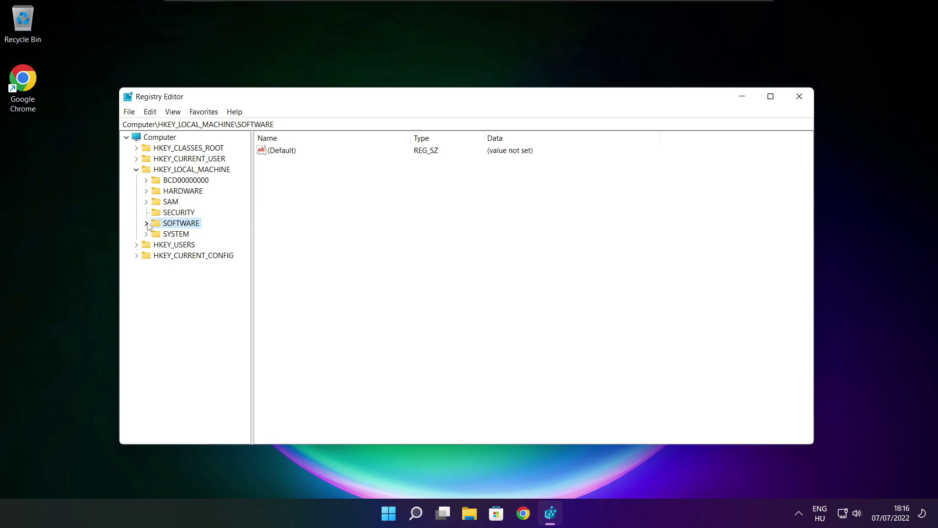
left_click(146, 223)
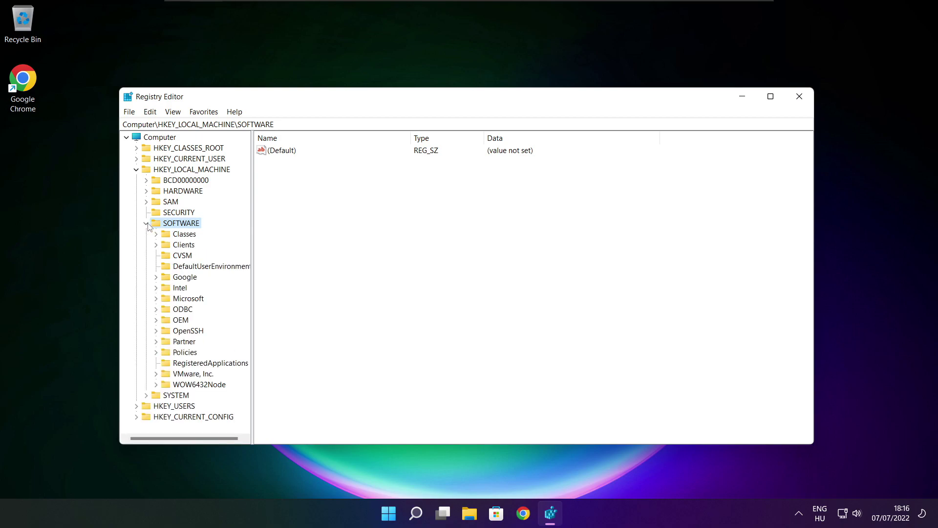
left_click(182, 300)
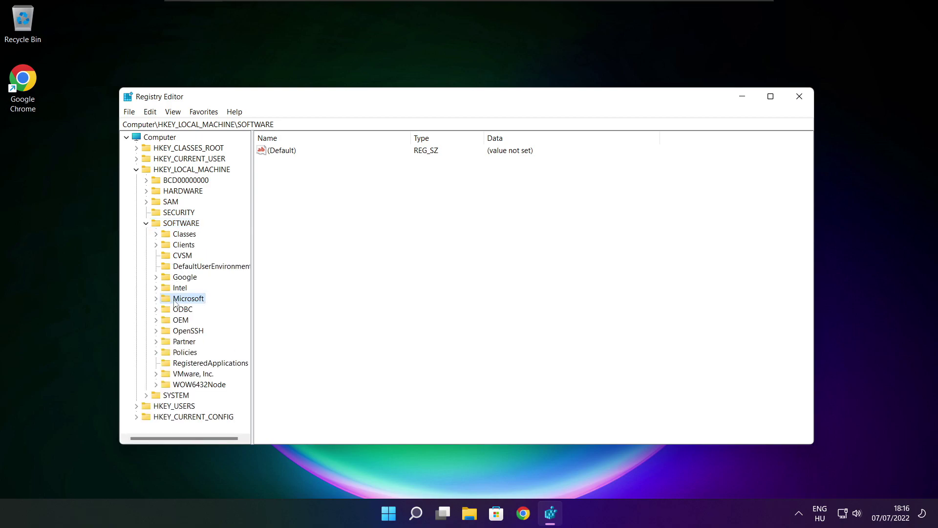
left_click(156, 300)
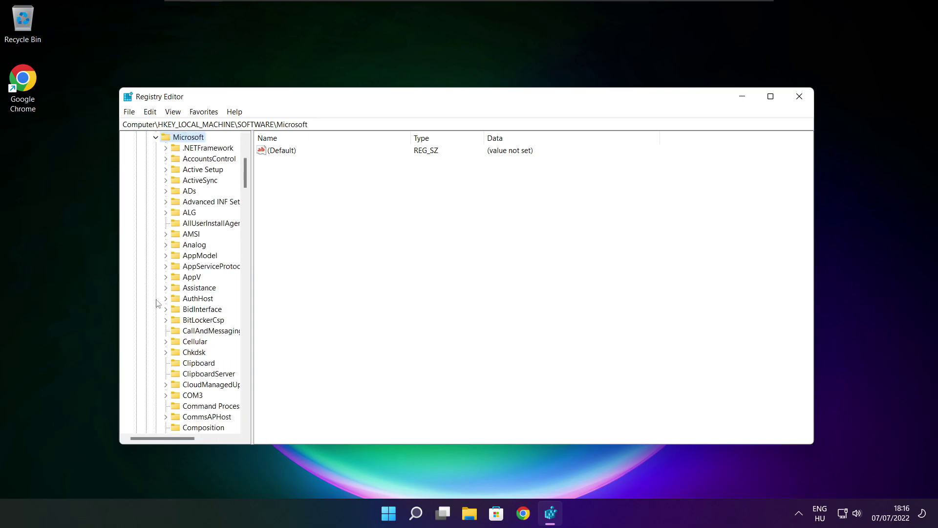
scroll(192, 292, "down", 20)
scroll(192, 292, "down", 20)
scroll(192, 292, "down", 1)
scroll(192, 292, "up", 1)
- Expand PolicyManager\default and ApplicationManagement to list the AllowGameDVR subkey
left_click(192, 278)
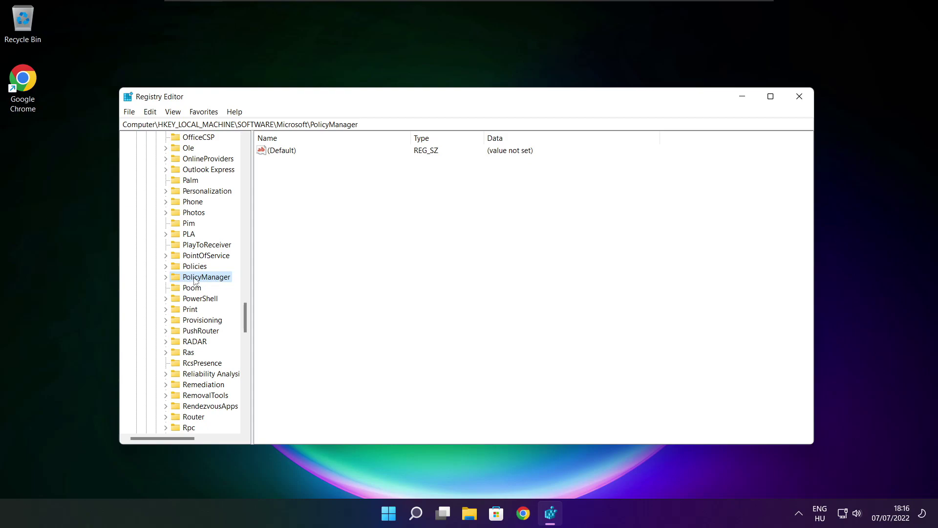
left_click(165, 278)
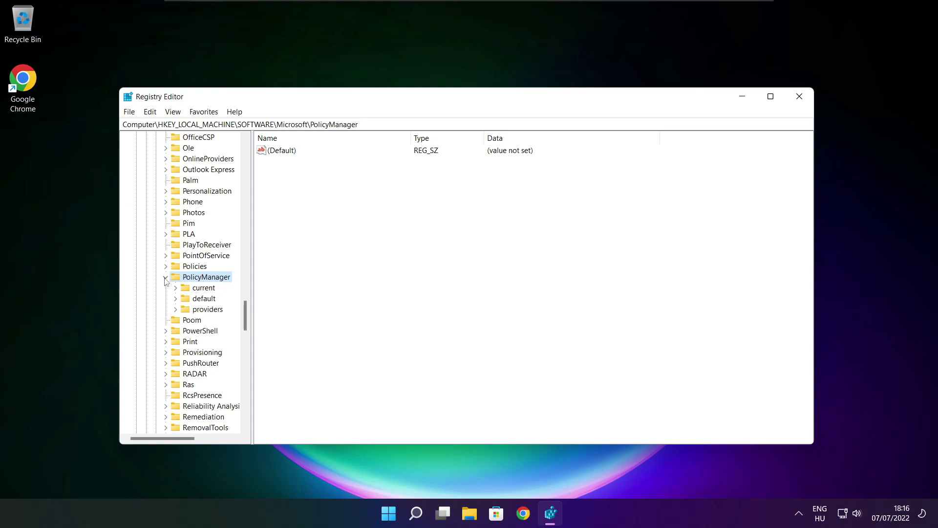
left_click(204, 300)
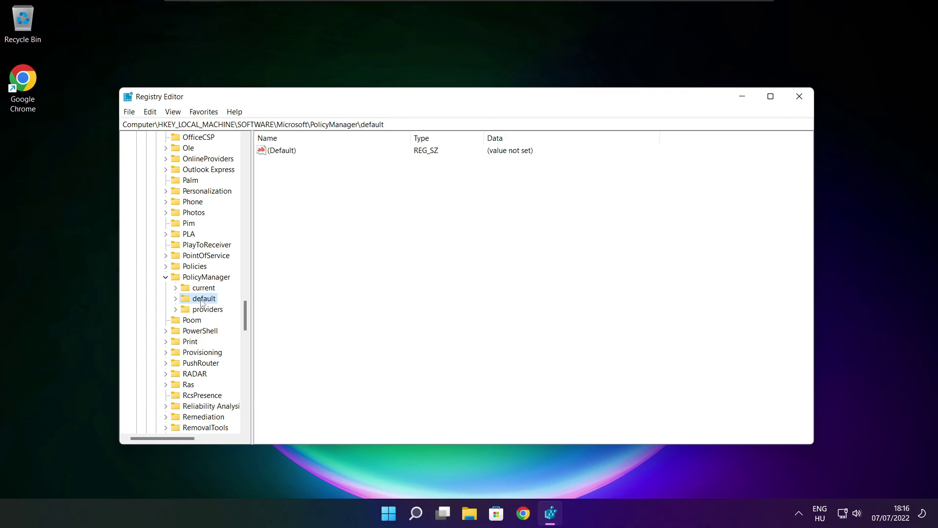
left_click(175, 298)
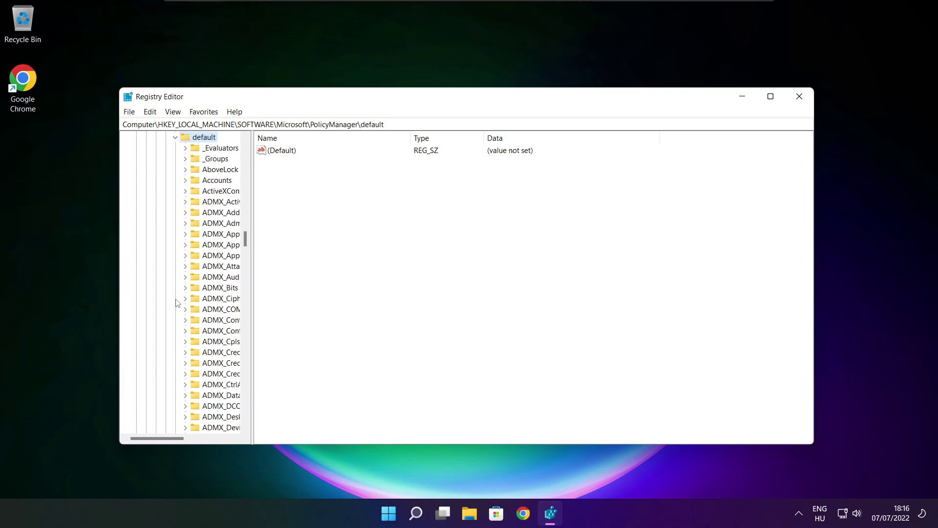
scroll(218, 217, "down", 7)
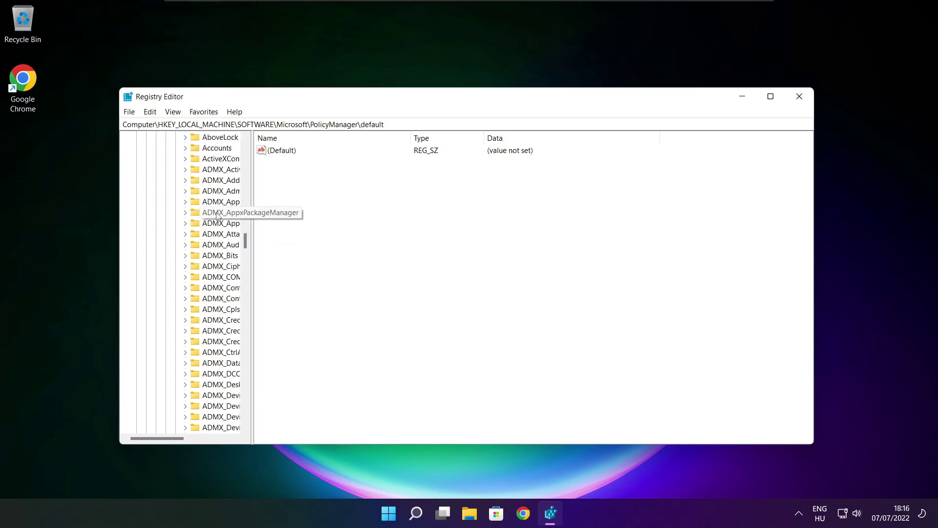
scroll(218, 217, "down", 20)
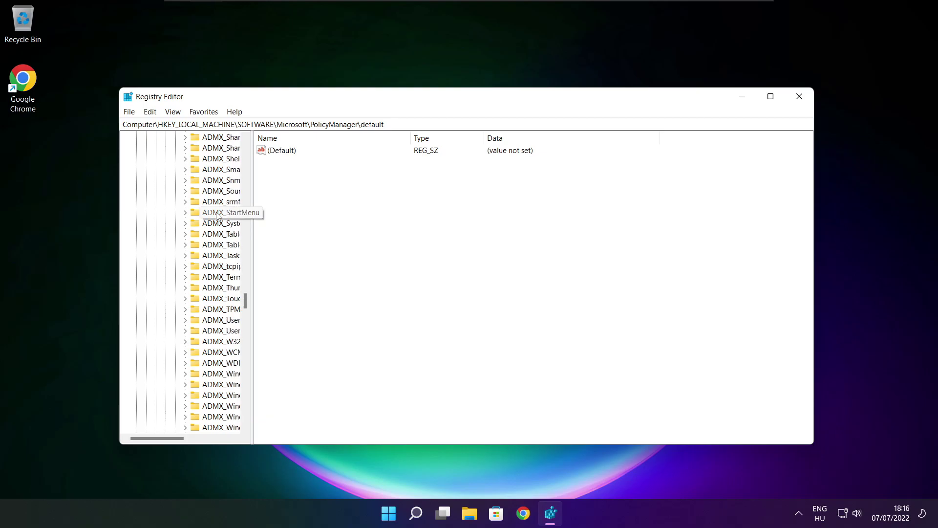
scroll(218, 217, "down", 3)
left_click_drag(252, 213, 310, 214)
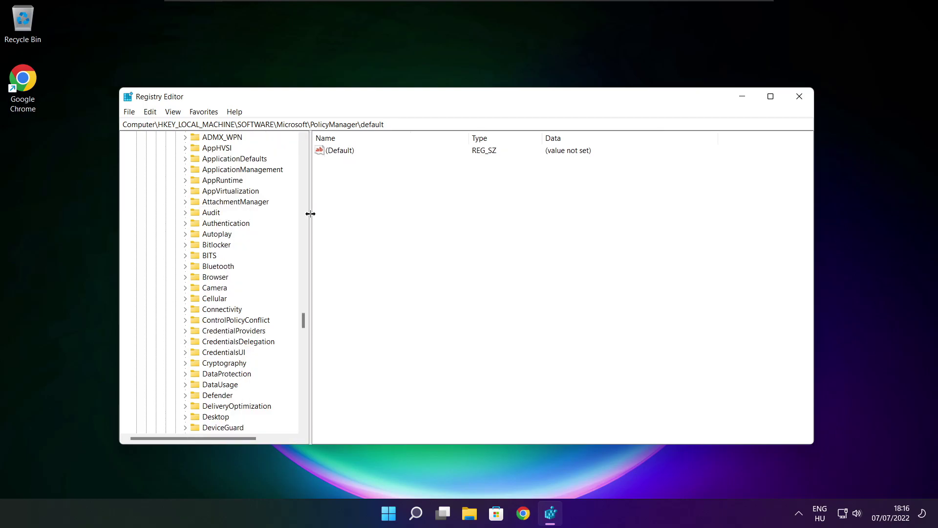
scroll(275, 216, "up", 1)
left_click(226, 202)
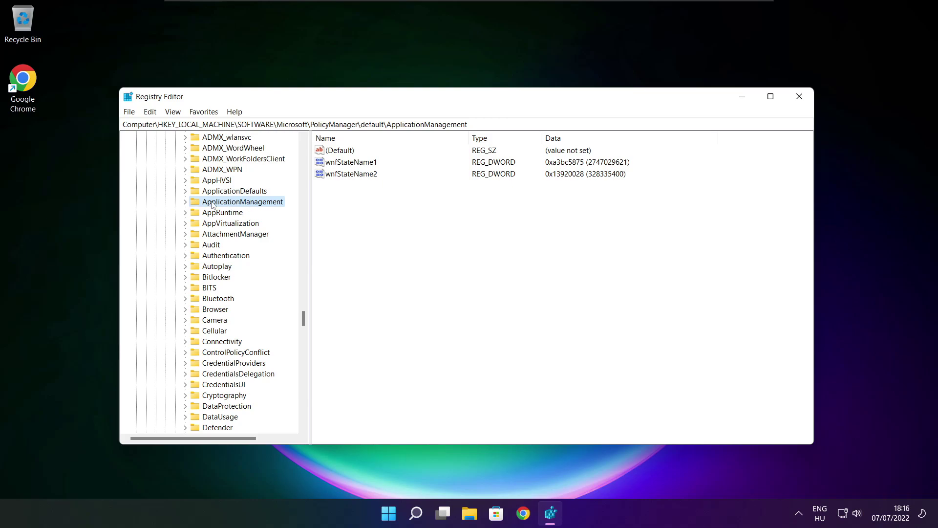
left_click(185, 202)
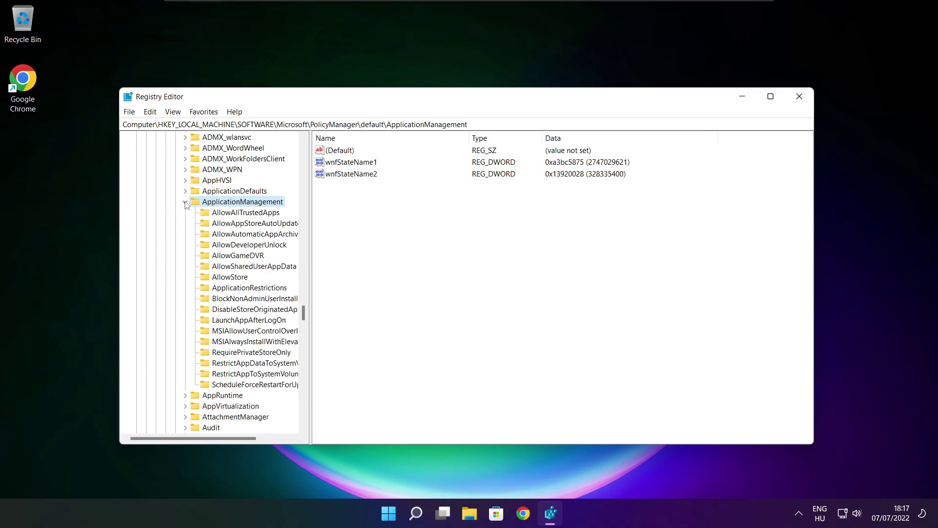
left_click_drag(310, 246, 320, 246)
- Set AllowGameDVR's 'value' entry to 0 and close Registry Editor
left_click(241, 257)
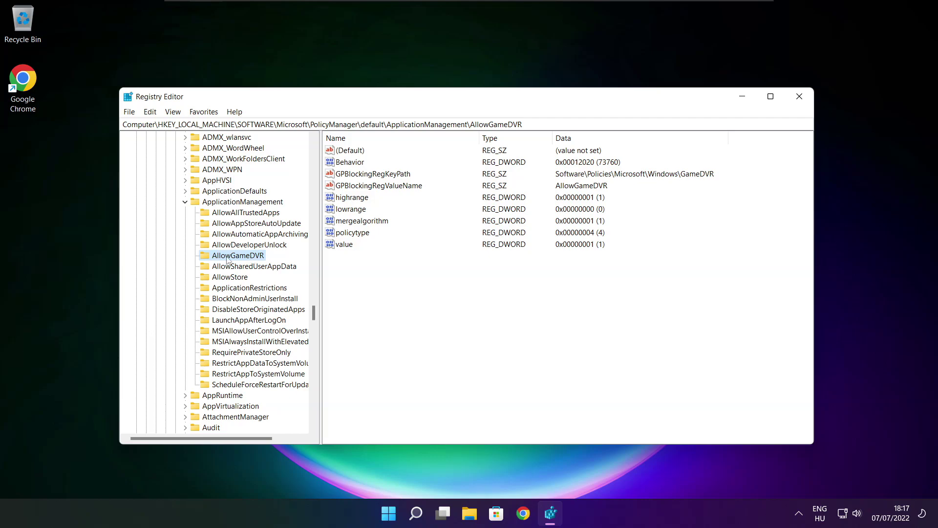
left_click(344, 244)
double_click(347, 245)
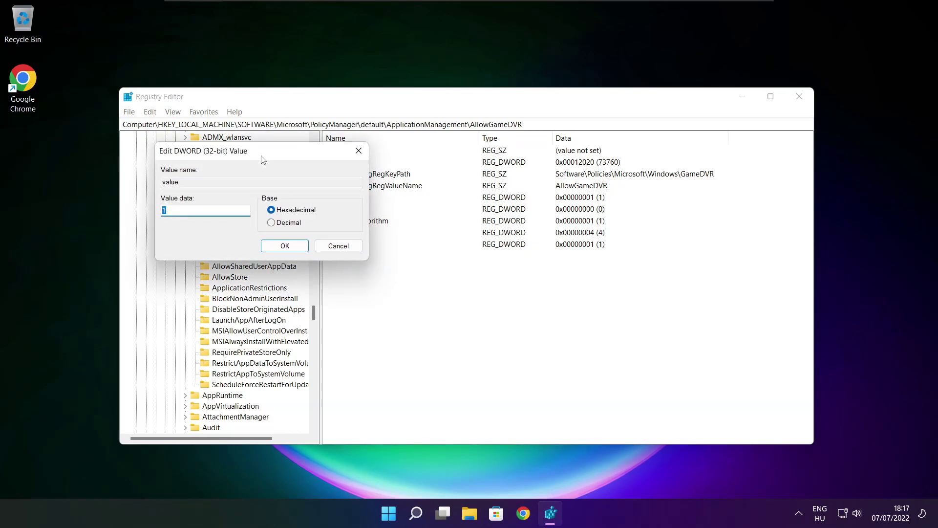
left_click_drag(349, 180, 476, 196)
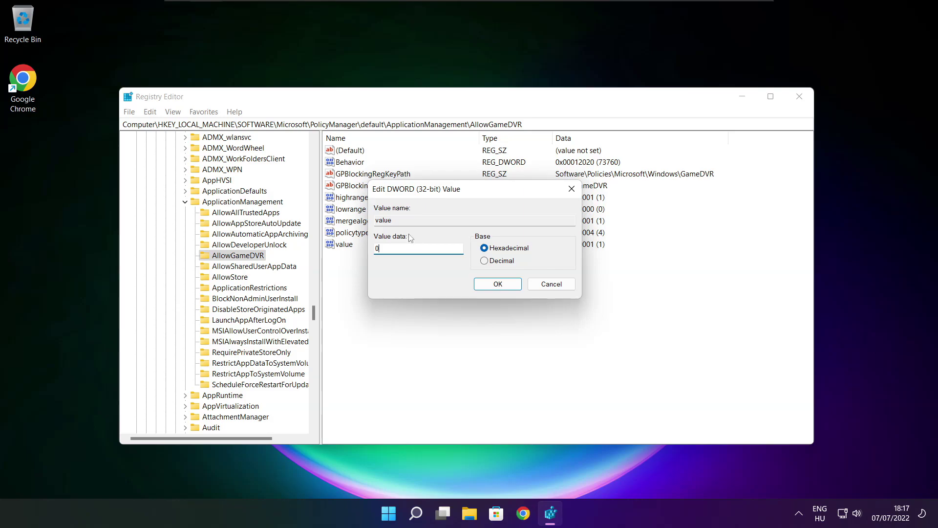
left_click(497, 284)
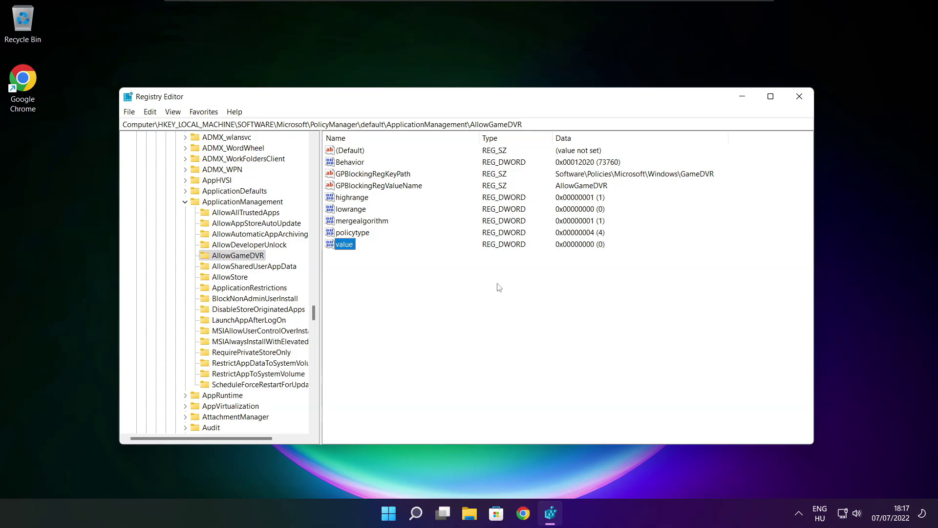
left_click(799, 97)
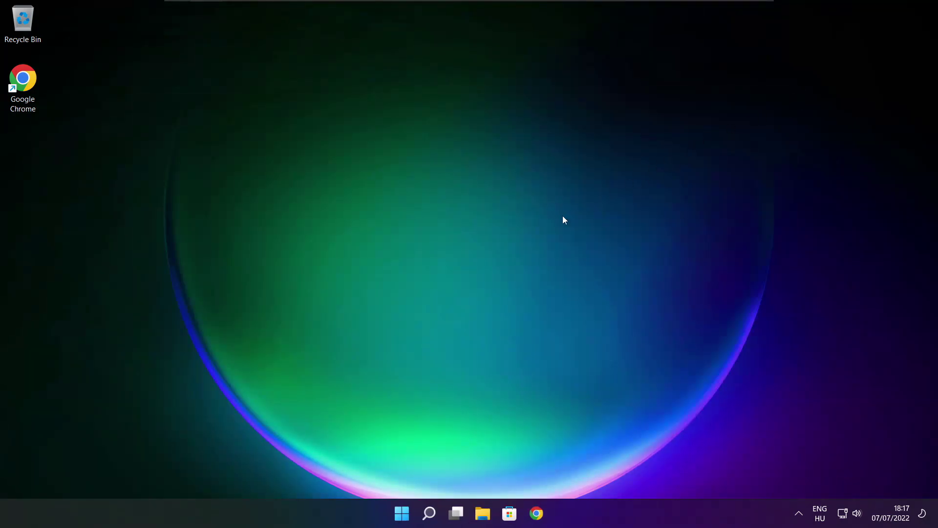
- Download dxwebsetup.exe from the DirectX End-User Runtime Web Installer page in Chrome
left_click(539, 515)
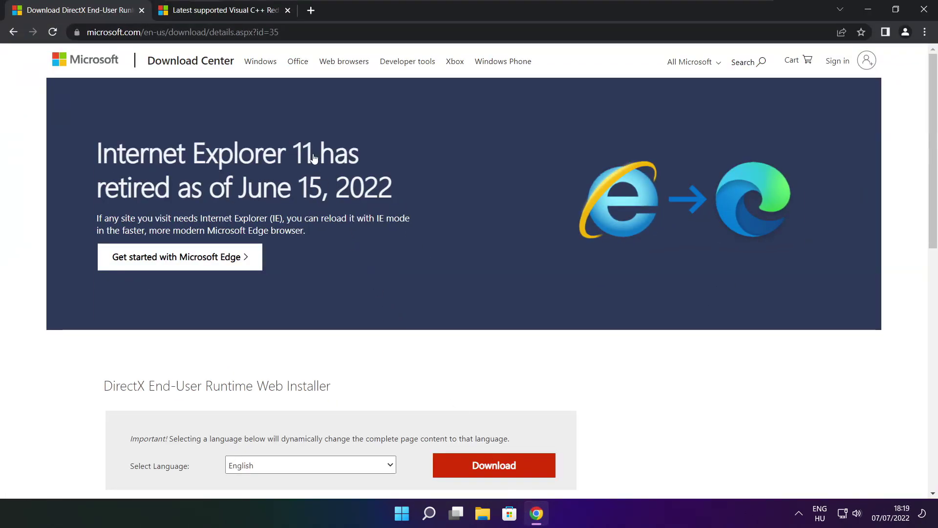
left_click(279, 31)
mouse_move(278, 32)
left_mouse_down()
mouse_move(87, 31)
mouse_move(280, 32)
left_mouse_up()
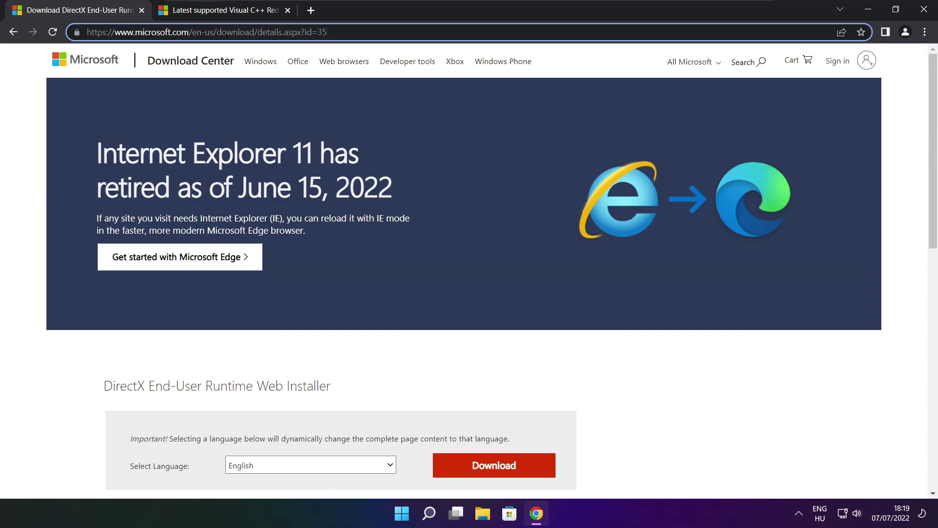
left_click(337, 349)
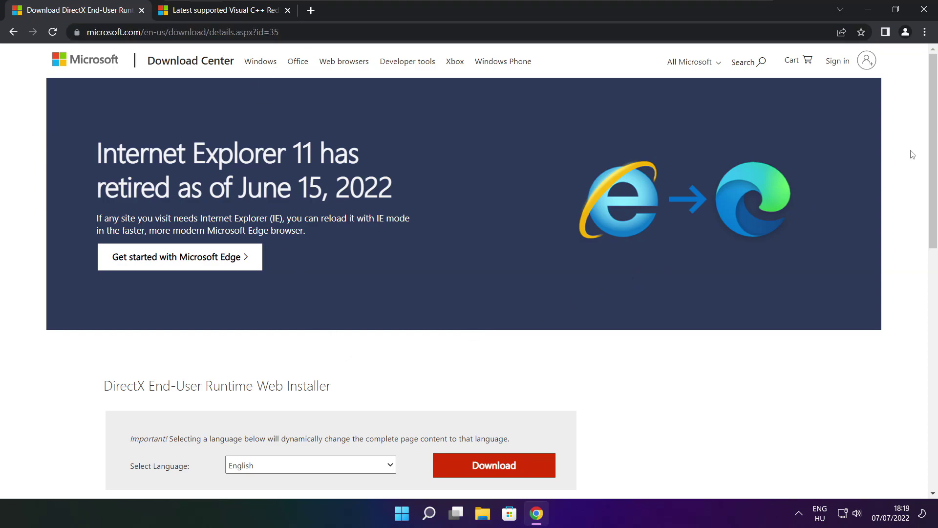
left_click_drag(933, 161, 933, 242)
left_click_drag(346, 208, 400, 208)
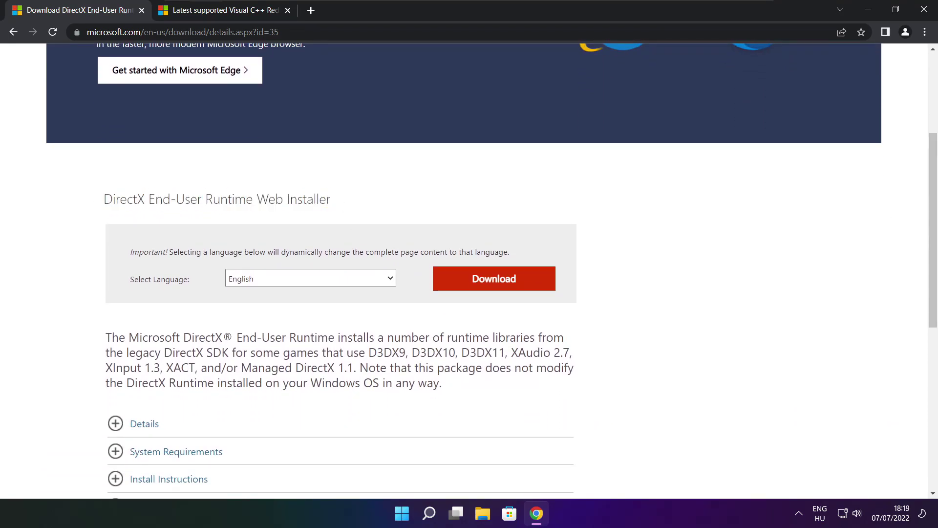
left_click(497, 280)
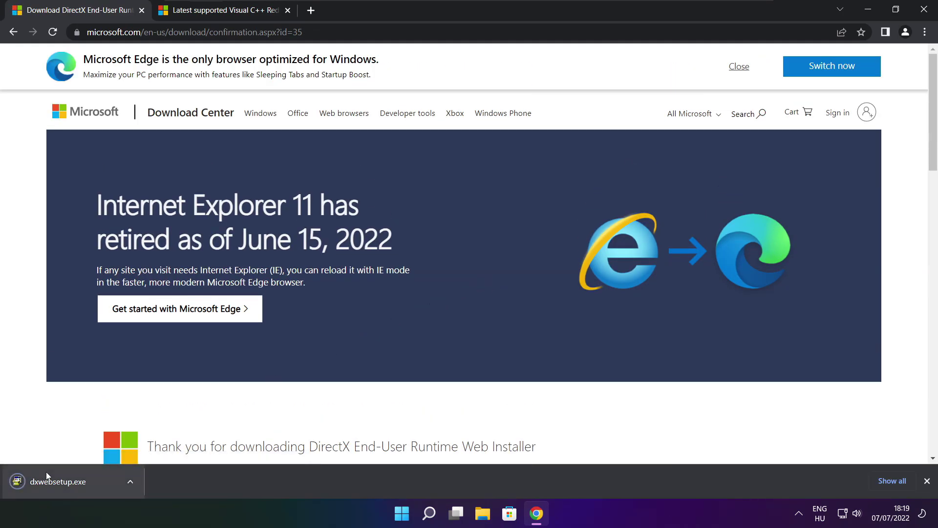
- Run dxwebsetup.exe and accept the DirectX license agreement
left_click(88, 482)
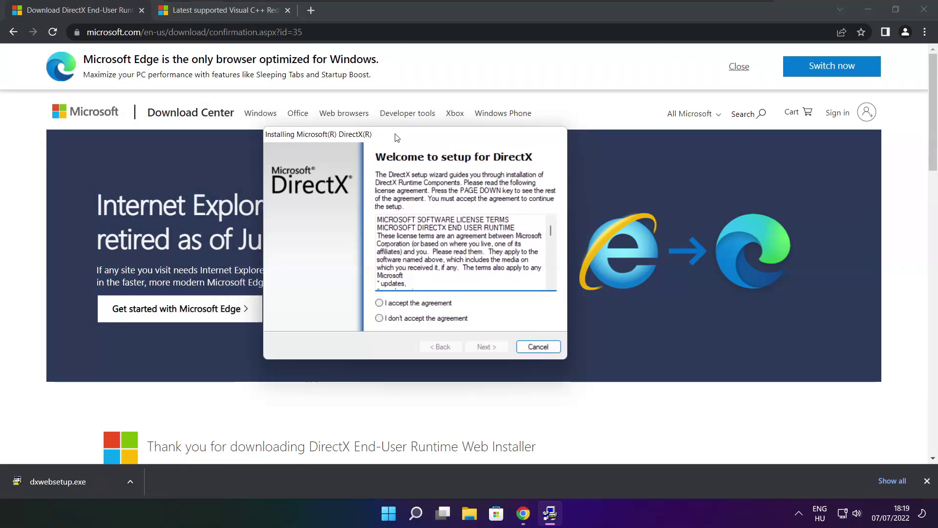
left_click_drag(602, 233, 601, 278)
left_click(448, 307)
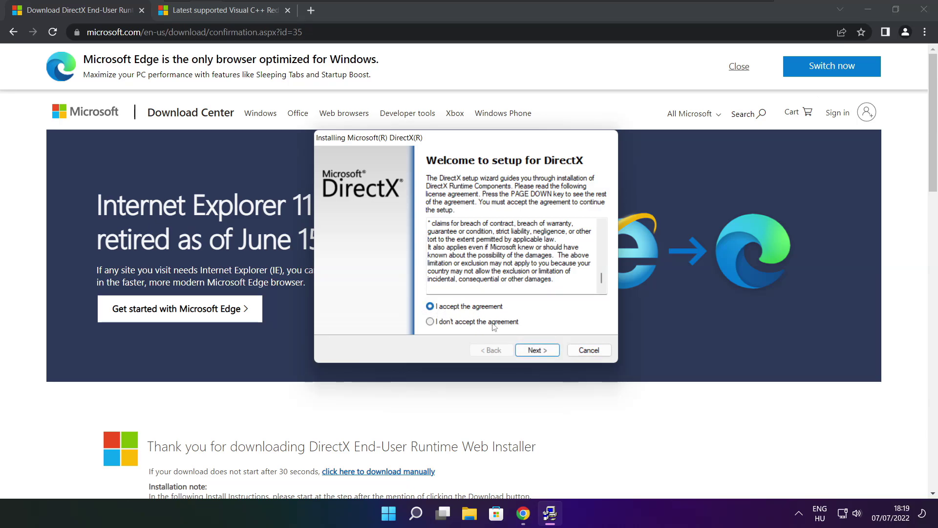
left_click(536, 350)
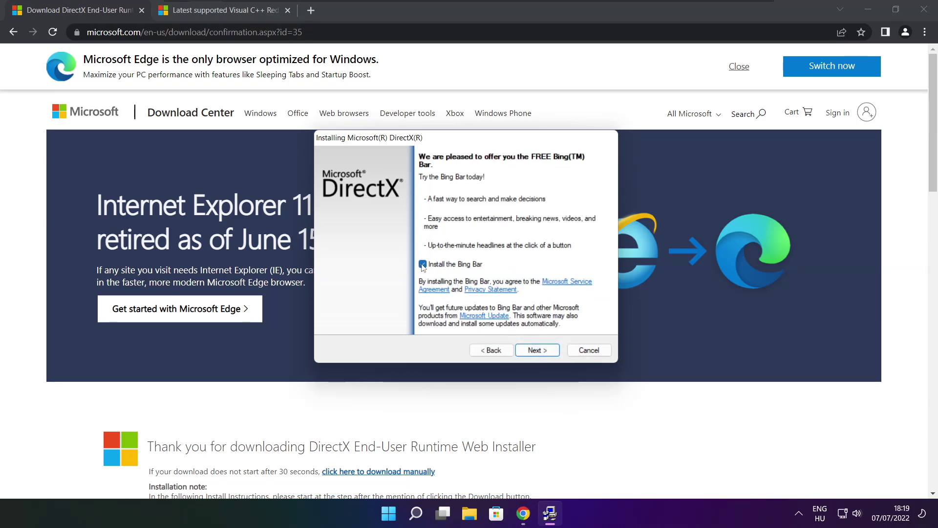
- Skip the Bing Bar, install the runtime components, and finish setup
left_click(423, 264)
left_click(536, 350)
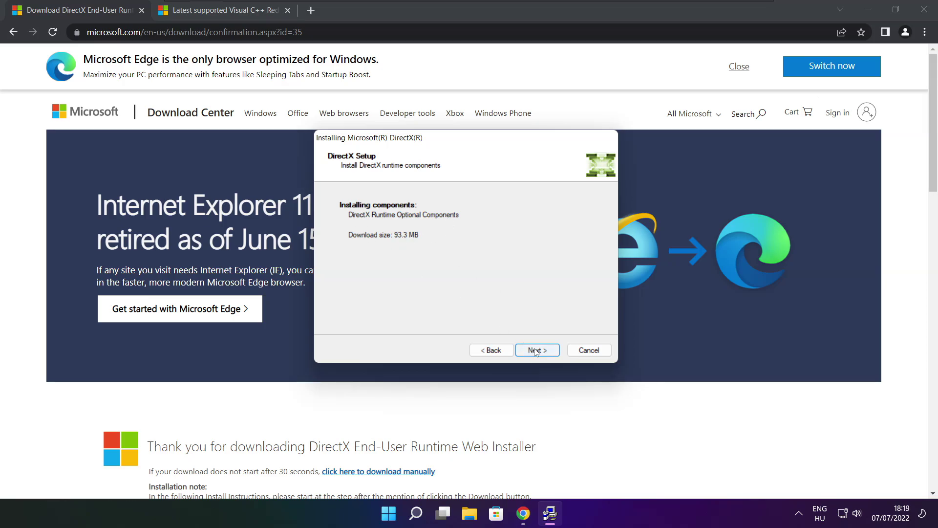
left_click(538, 351)
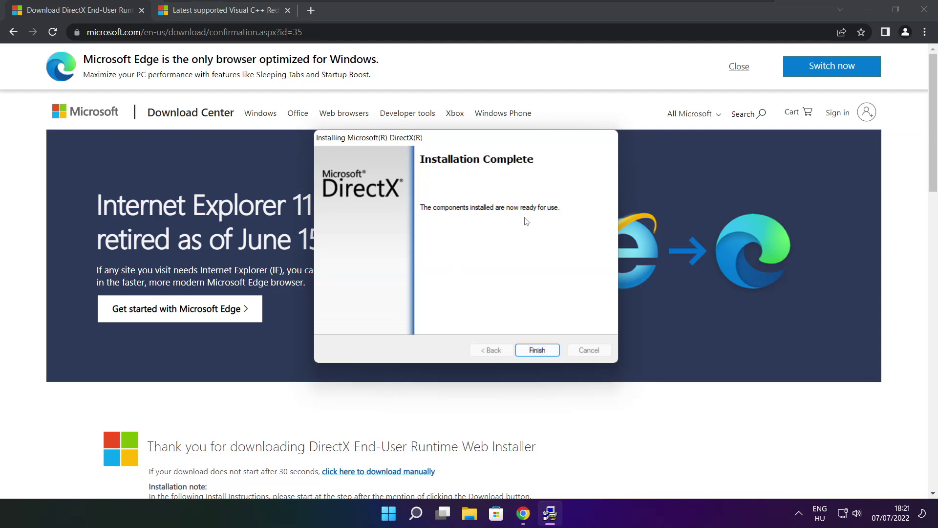
left_click(537, 350)
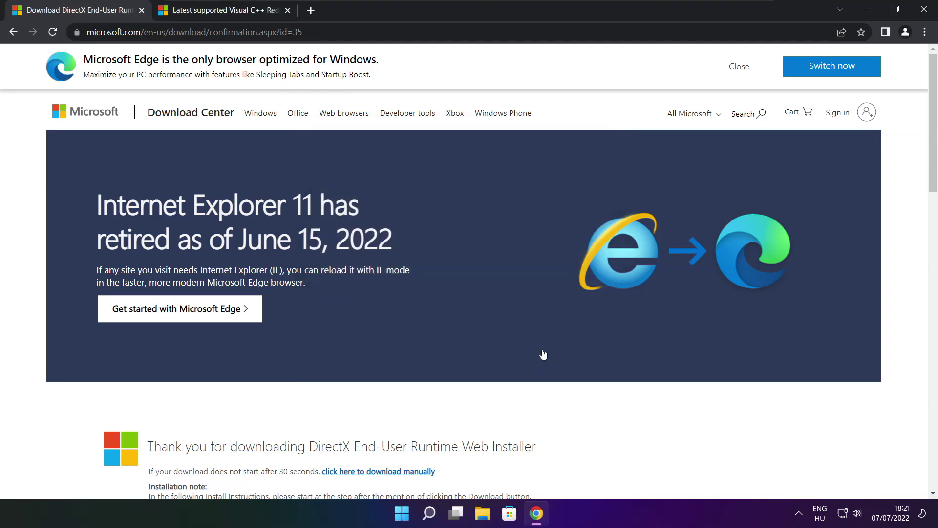